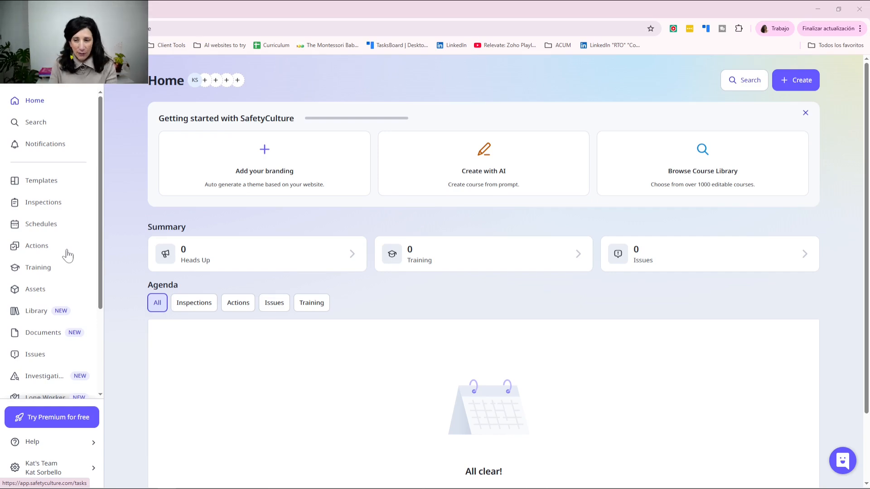
Step: Generate an AI course from a prompt for an 8-minute interactive course on writing AI prompts
click(40, 270)
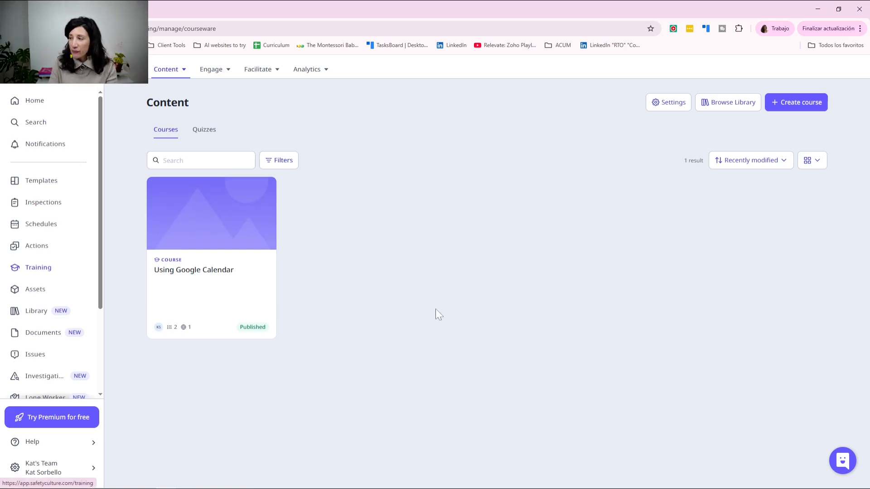
click(783, 102)
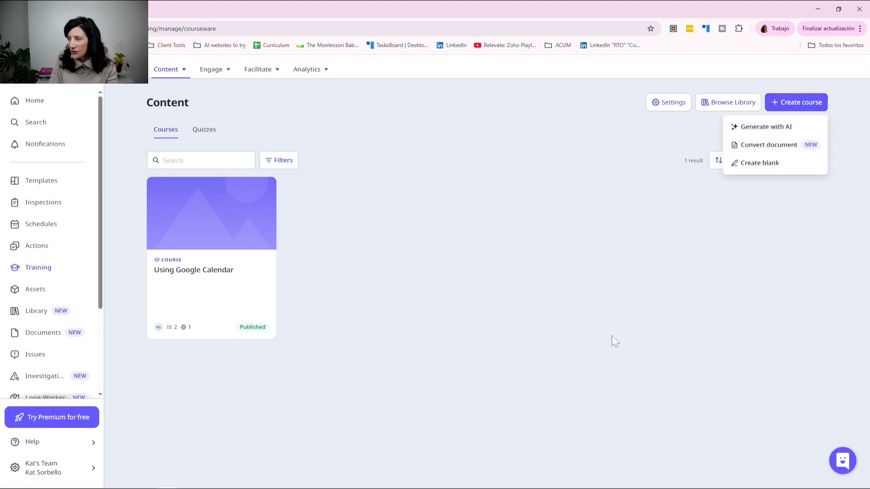
click(755, 127)
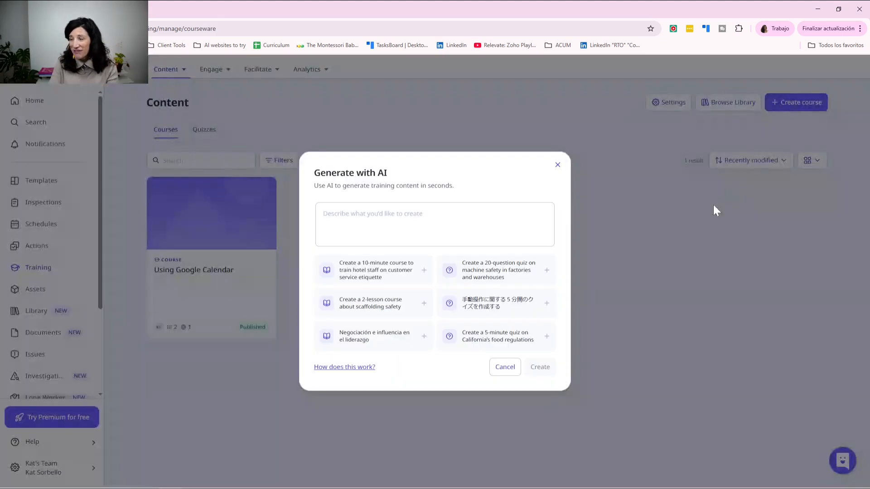
click(435, 223)
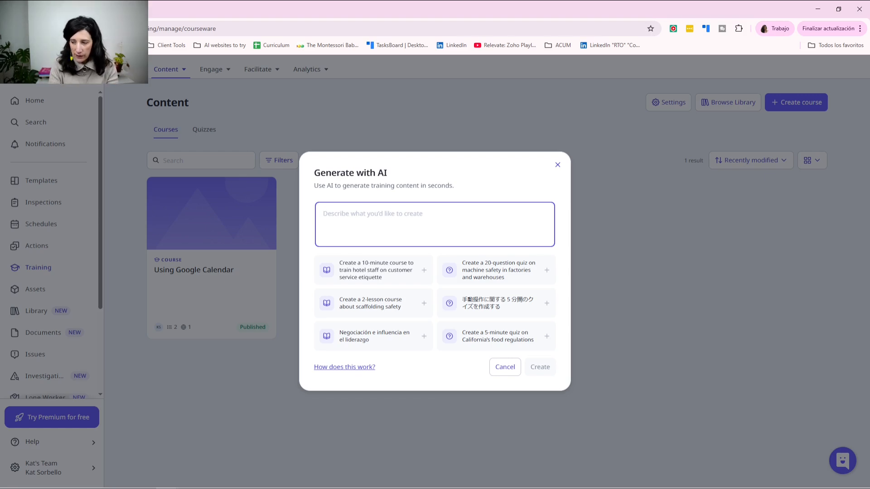
text(create an 8 minute)
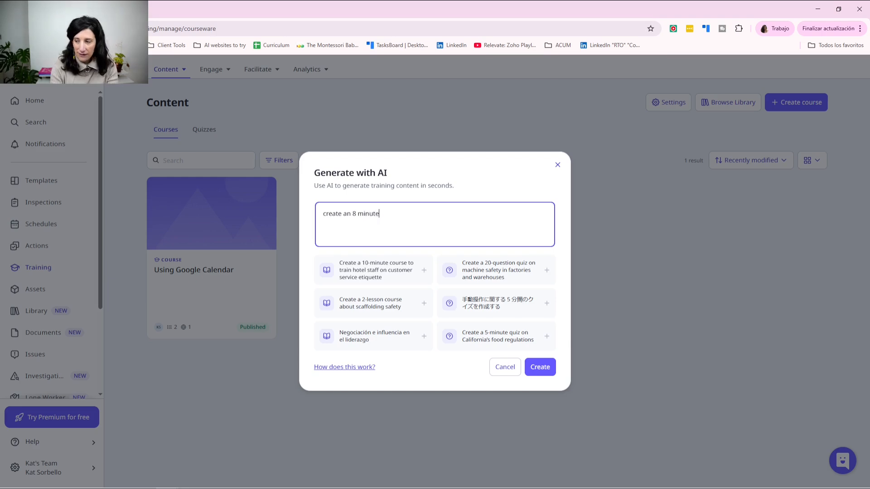
text( course to train staff on how to write AI prompts. Ensure there is interactivity in the lesson and quizzes.)
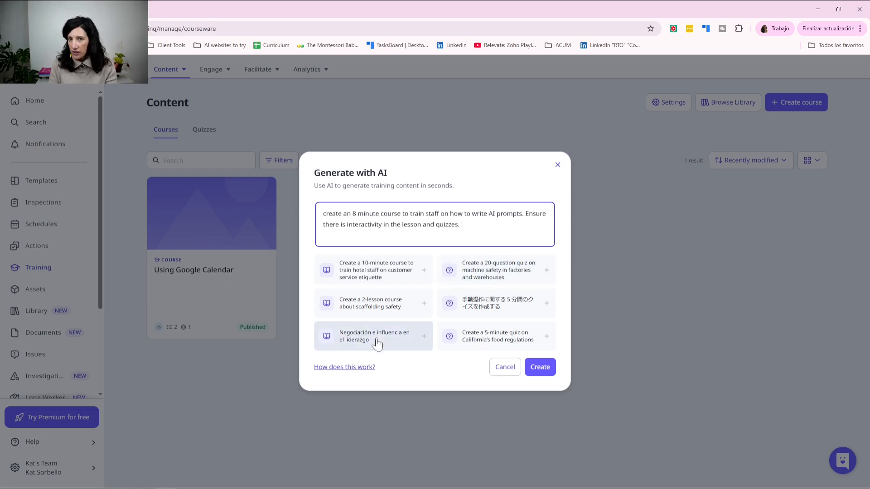
click(539, 371)
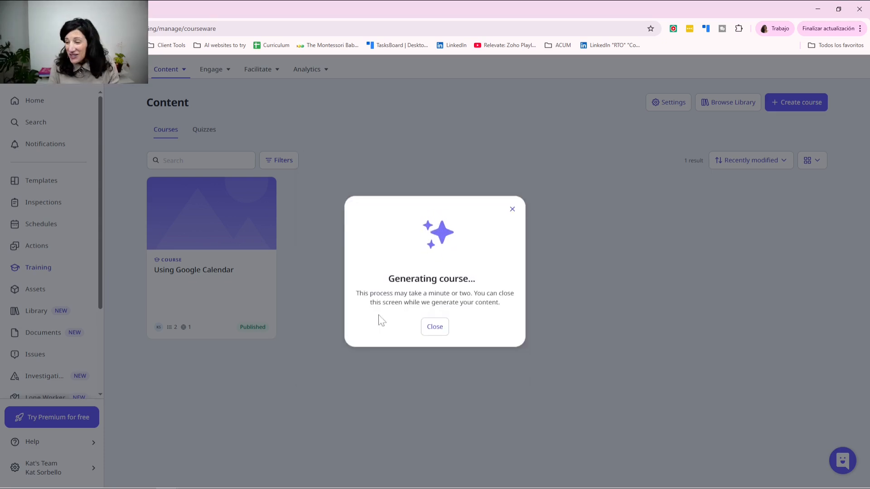
Step: Dismiss the generating notice and open the AI Prompt Writing for Staff draft in the editor
click(440, 332)
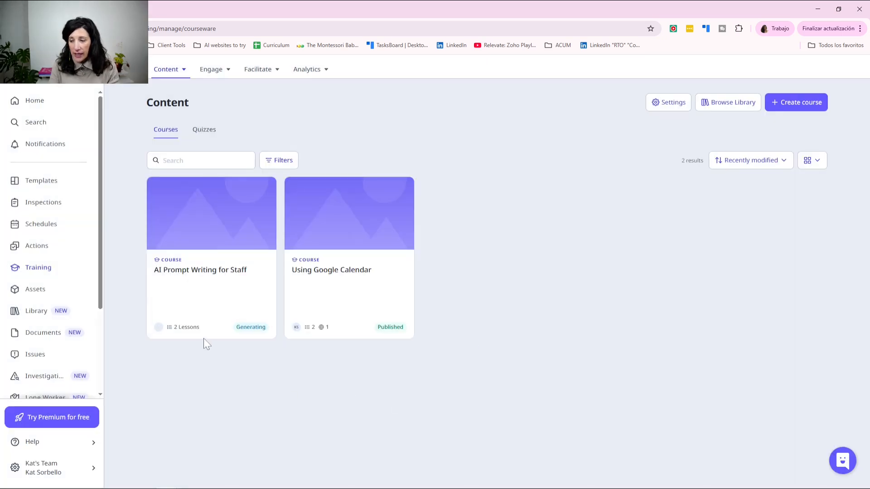
click(219, 277)
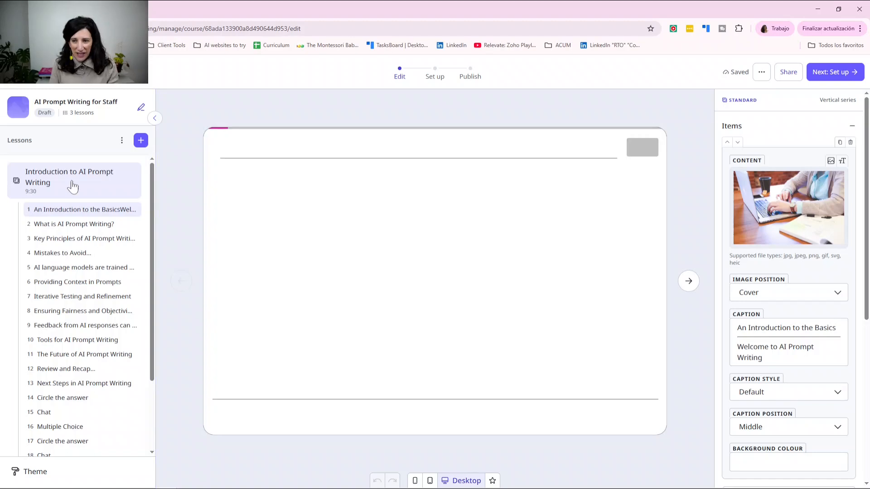
click(104, 190)
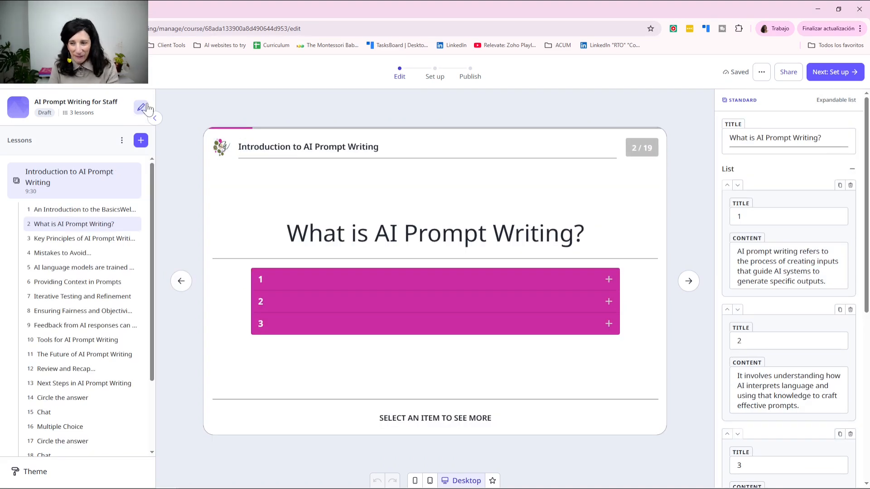
Step: Set the course cover to the robot-and-human hand photo from a Pexels 'ai' search
click(141, 108)
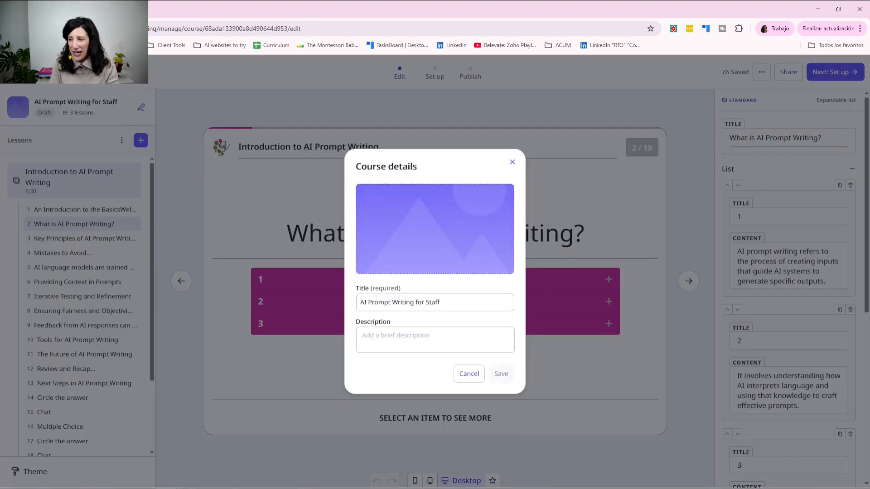
mouse_move(402, 209)
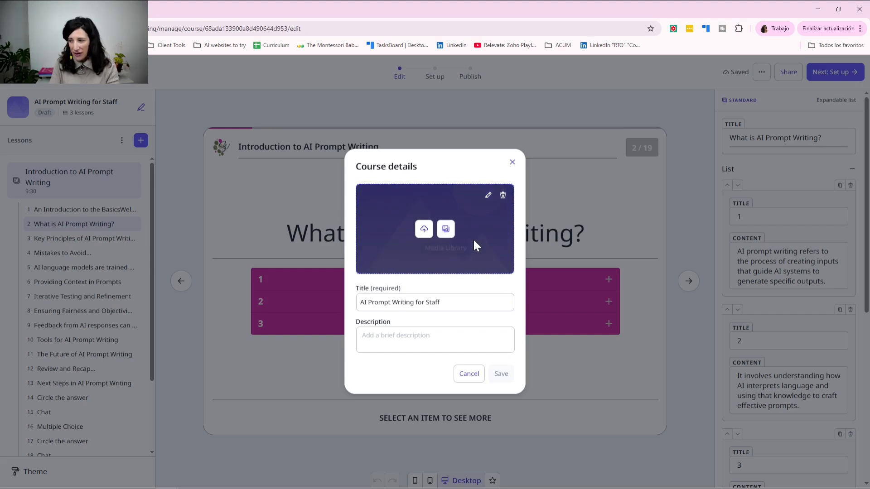
click(446, 229)
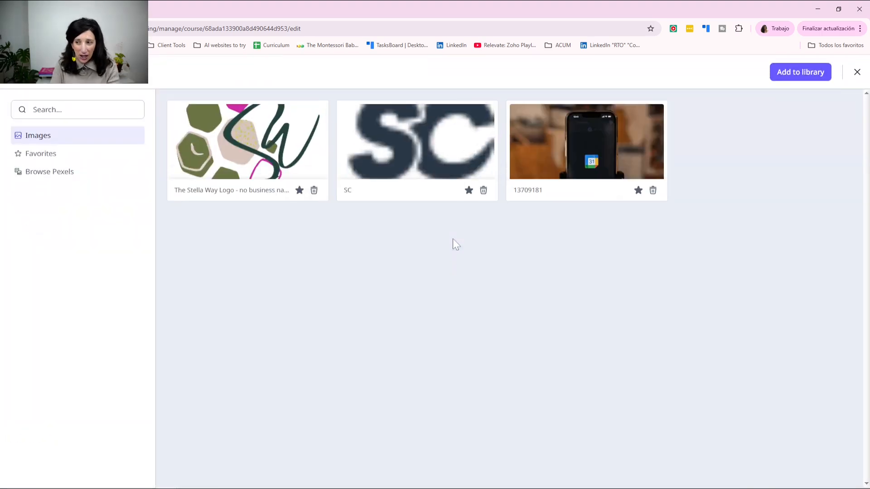
mouse_move(222, 148)
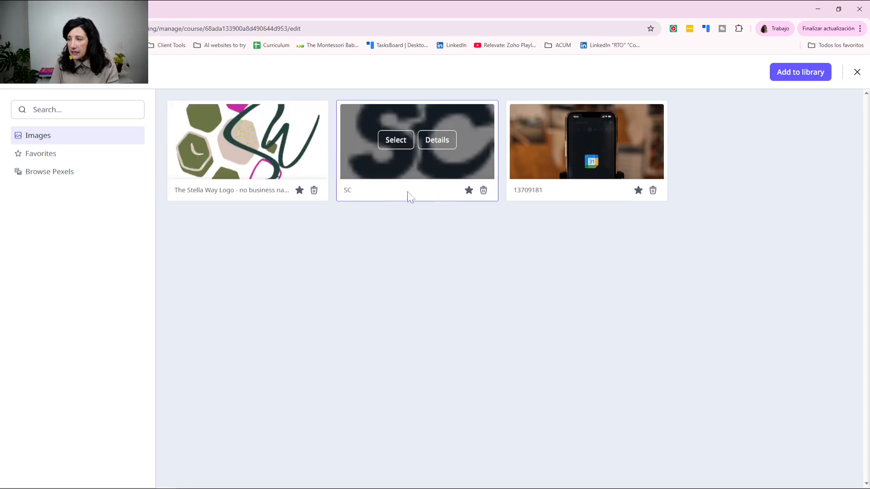
click(53, 175)
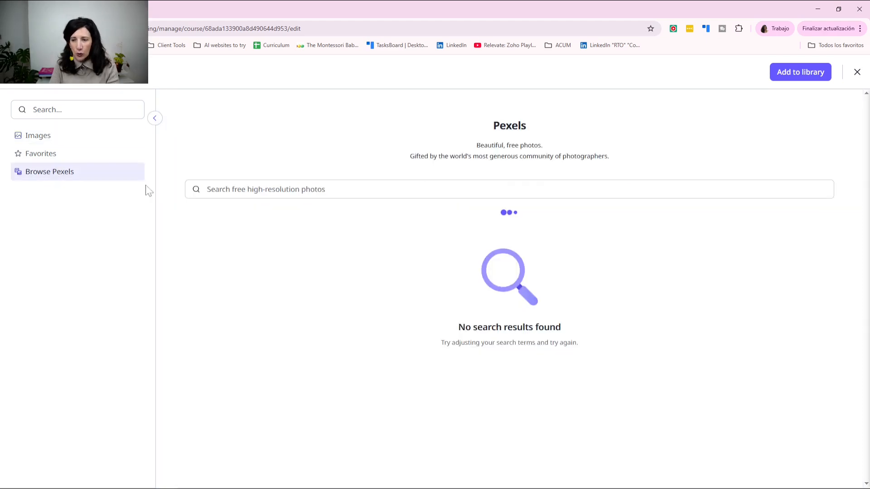
click(358, 190)
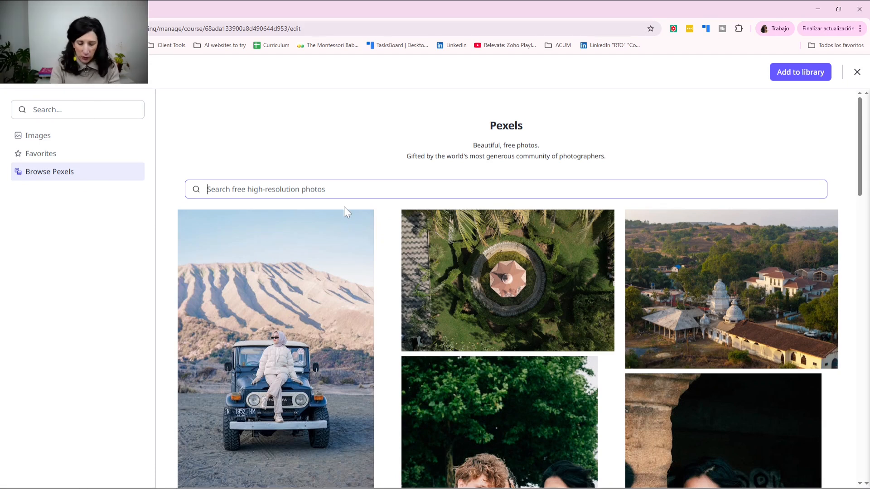
text(ai)
click(731, 335)
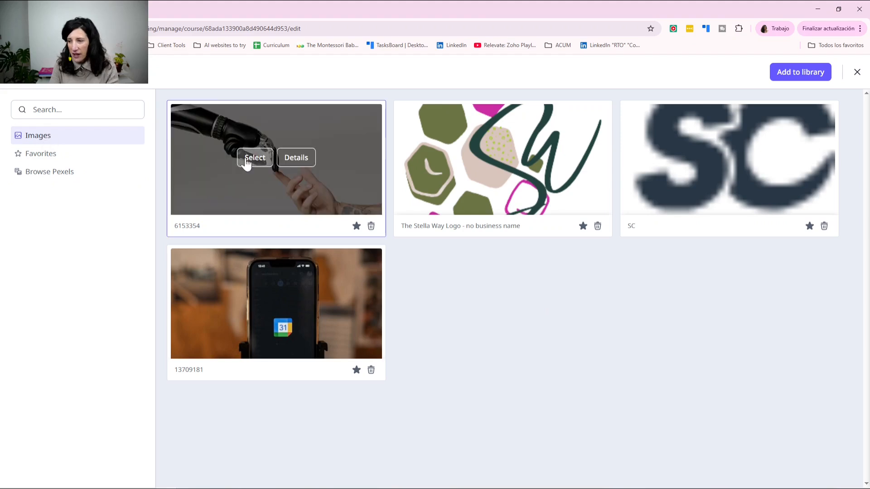
click(245, 162)
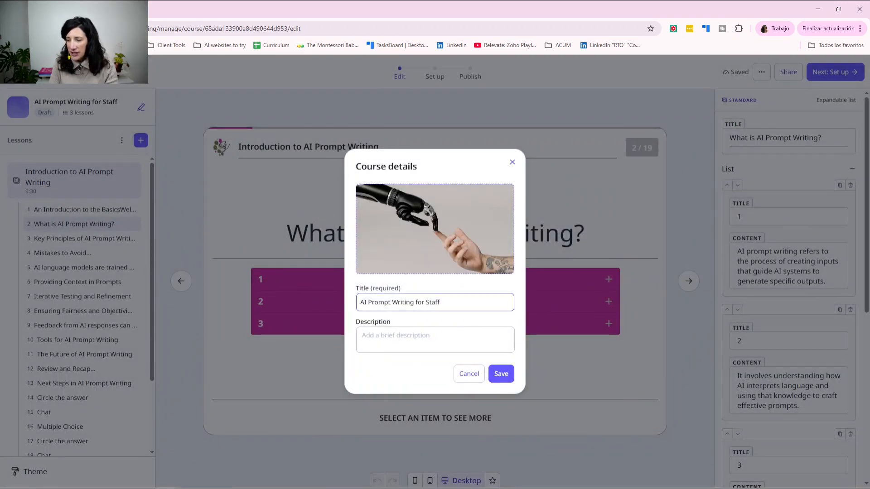
Step: Shorten the course title to 'AI Prompt Writing' by removing 'for Staff'
key(shift+Left)
key(shift+Left)
key(shift+Left)
key(shift+Left)
key(shift+Left)
key(shift+Left)
key(shift+Left)
key(shift+Left)
key(shift+Left)
key(shift+Left)
key(shift+Left)
key(shift+Left)
key(shift+Left)
key(shift+Left)
key(shift+Left)
key(shift+Left)
key(shift+Left)
key(shift+Left)
key(shift+Left)
key(shift+Left)
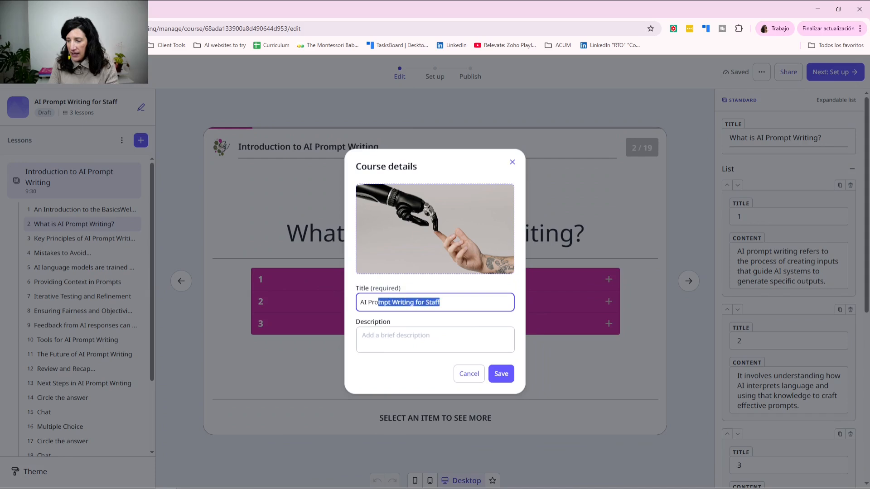
key(Left)
text(I)
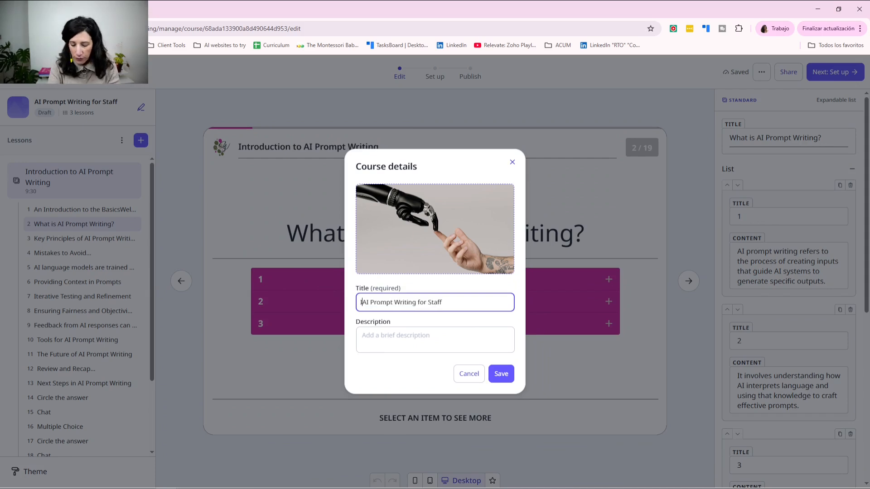
key(BackSpace)
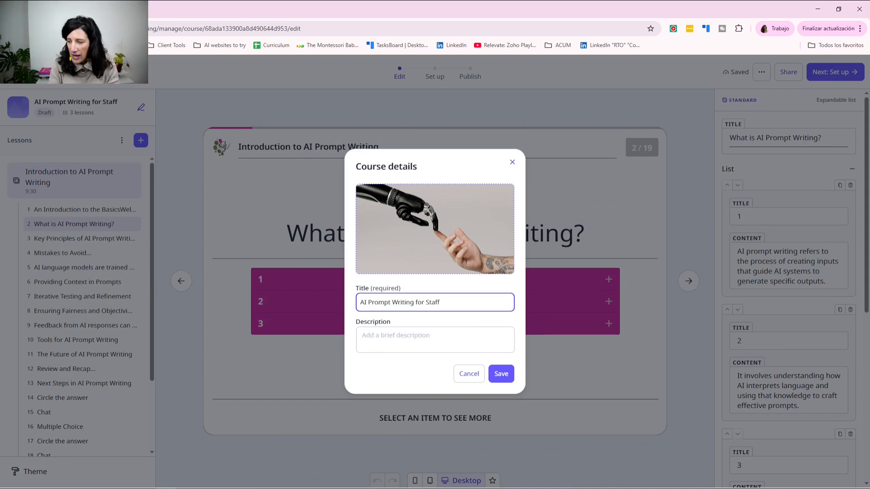
key(shift+Left)
key(shift+Left)
key(shift+Left)
key(shift+Left)
key(shift+Left)
key(shift+Left)
key(shift+Left)
key(shift+Left)
key(shift+Left)
key(shift+Left)
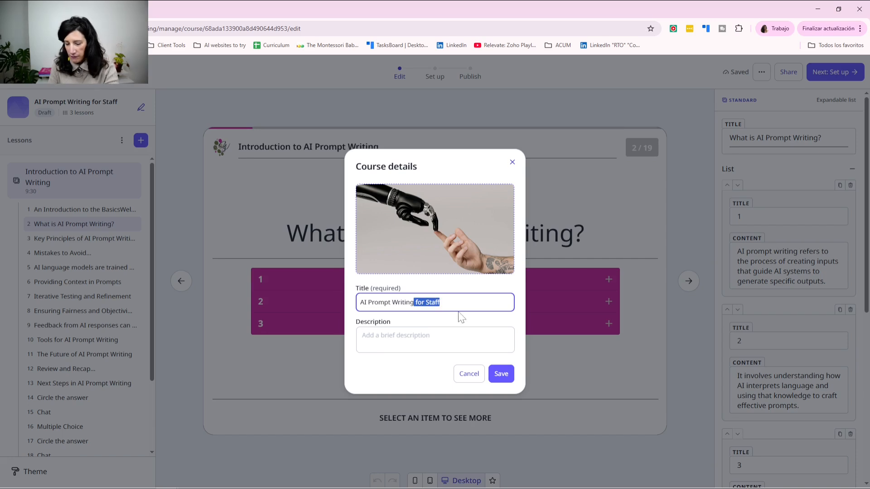
key(BackSpace)
Step: Add the description 'How to improve your prompts when using AI' and save the course details
click(421, 333)
text(Ho)
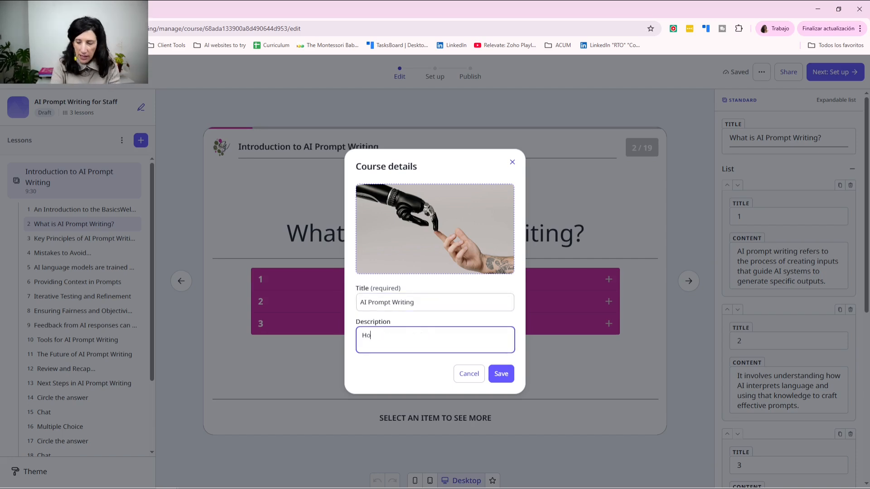
text(w to improve)
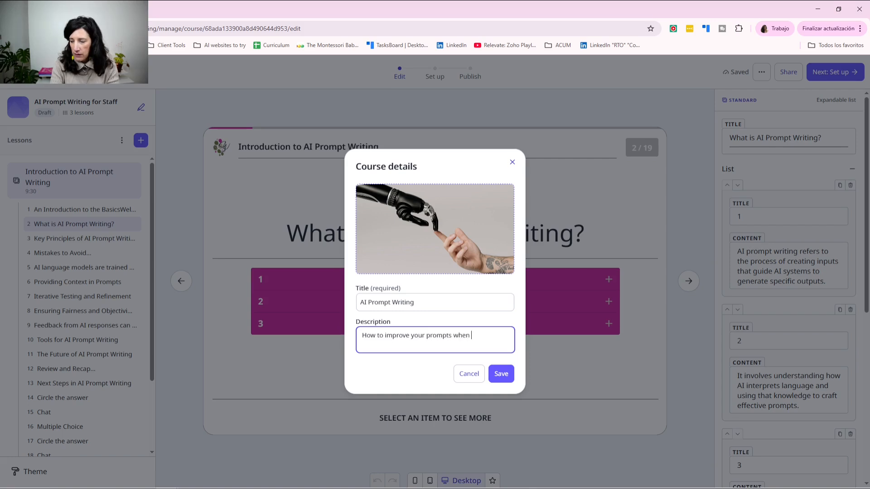
text(your prompts when us)
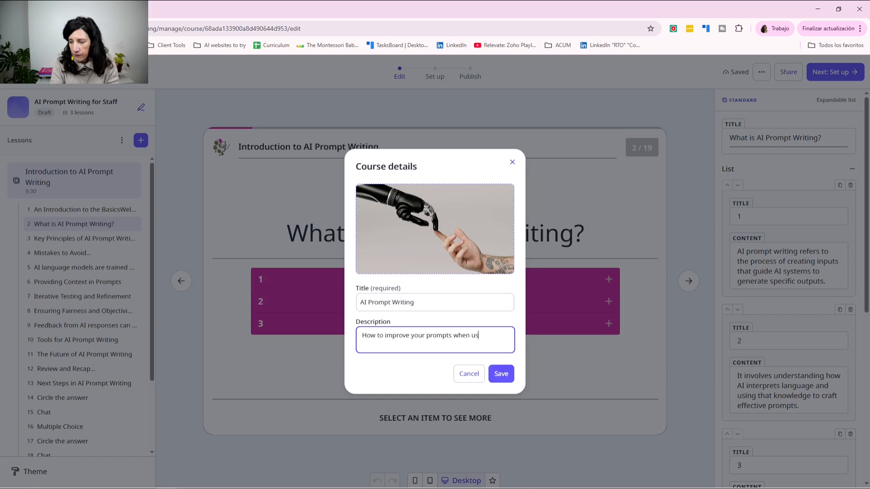
text(ing AI)
click(501, 373)
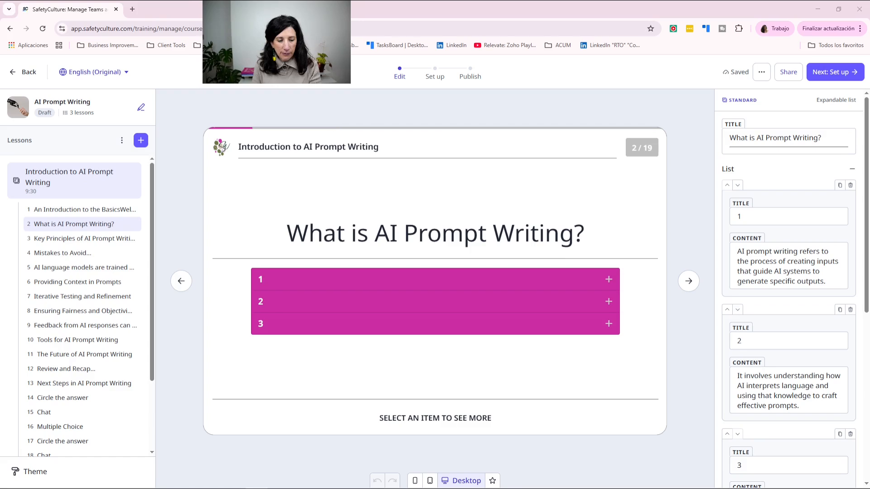
Step: Review the Introduction lesson's slides, then collapse it to show all three lessons
click(116, 74)
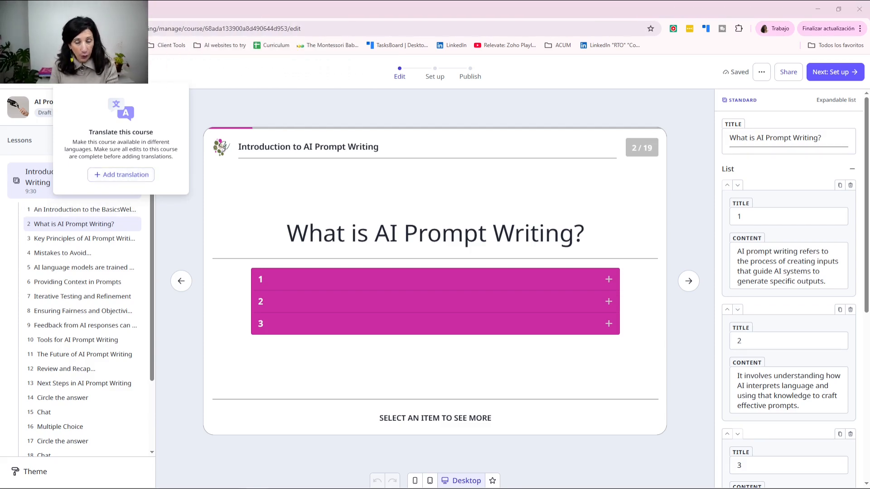
click(82, 206)
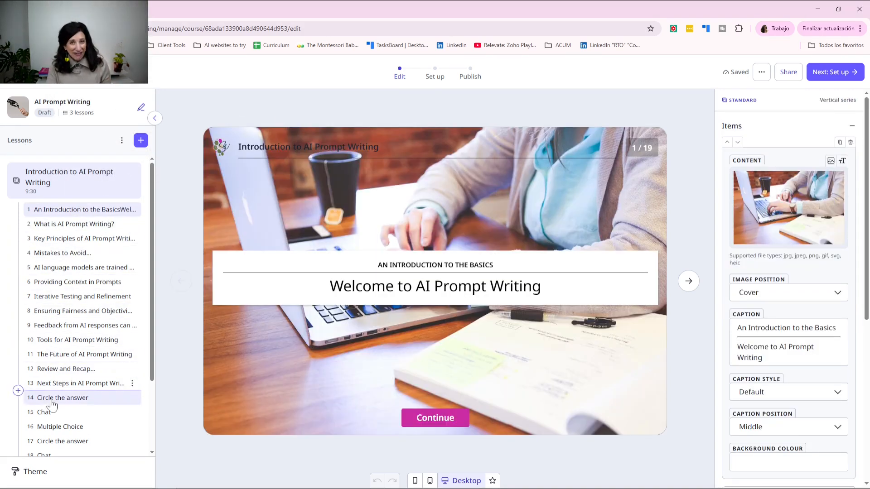
click(68, 175)
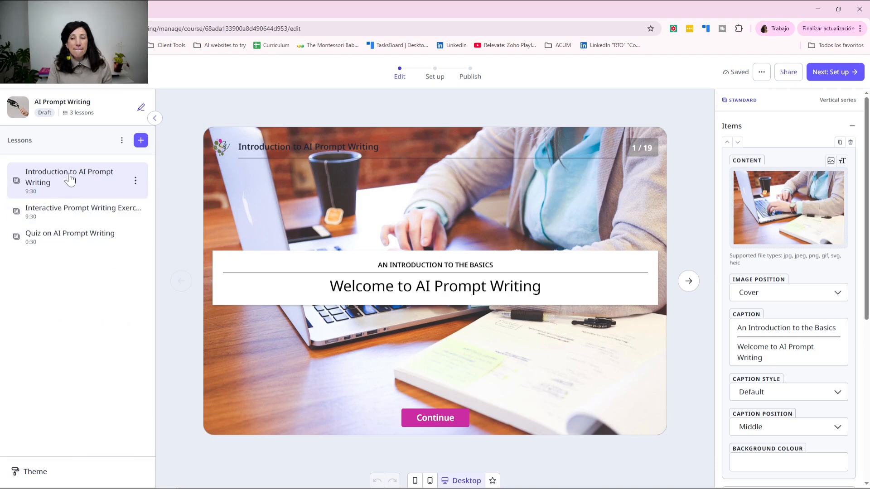
click(80, 181)
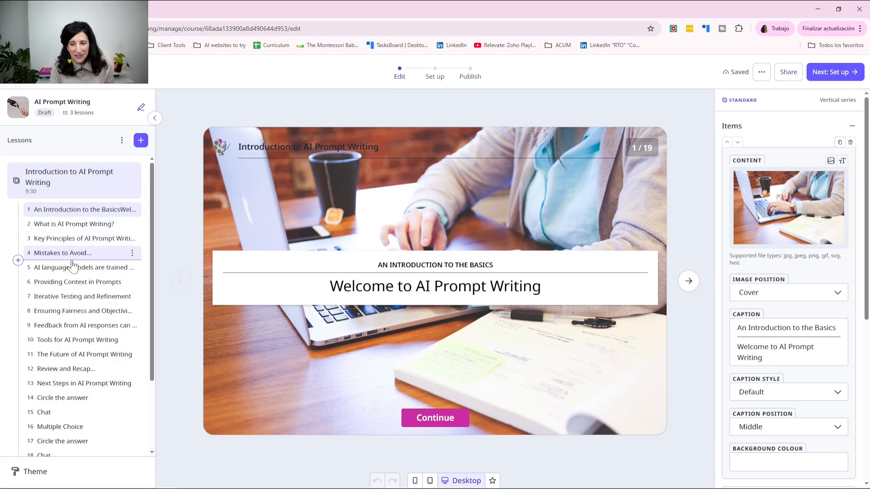
click(58, 178)
click(60, 176)
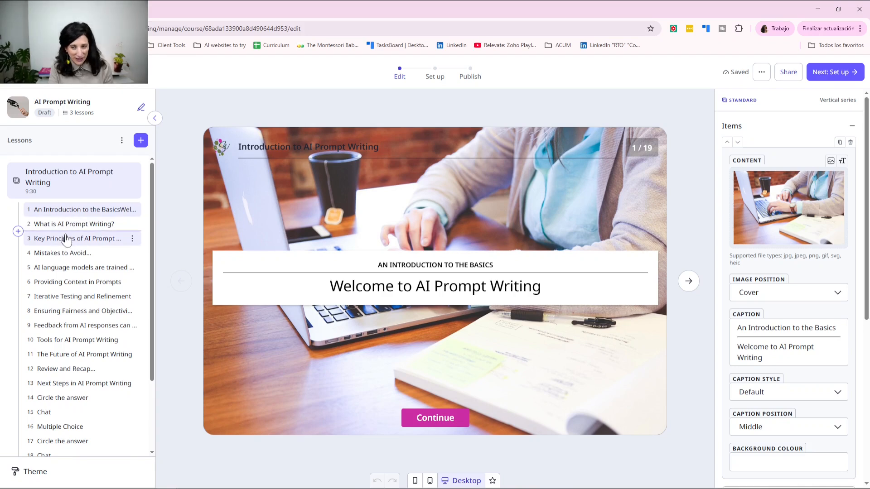
click(69, 183)
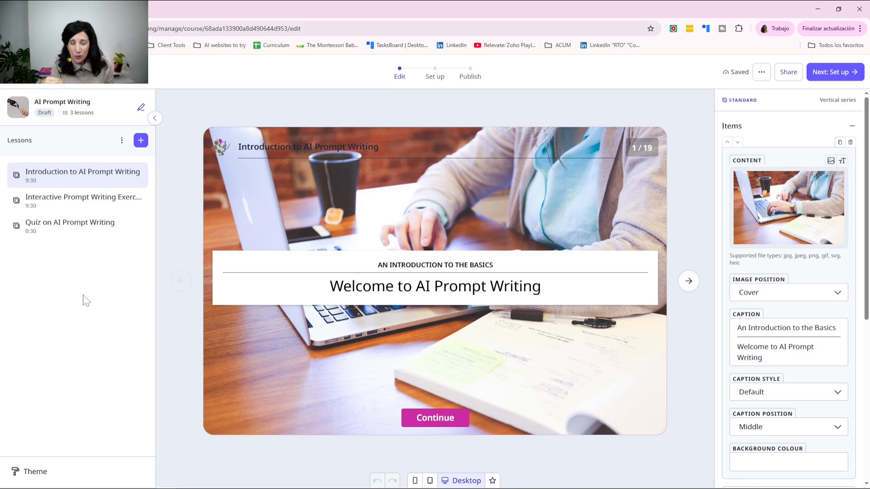
Step: Add two lesson sections, Part 1 and Assessment
click(122, 141)
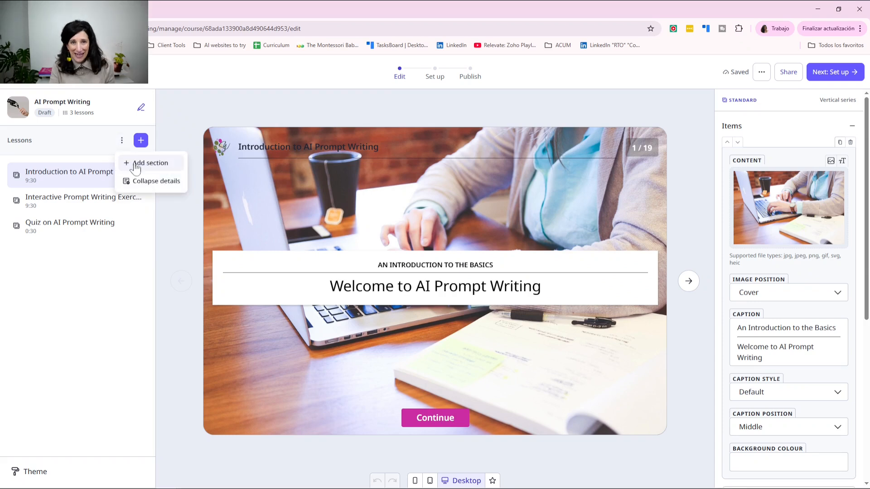
click(135, 164)
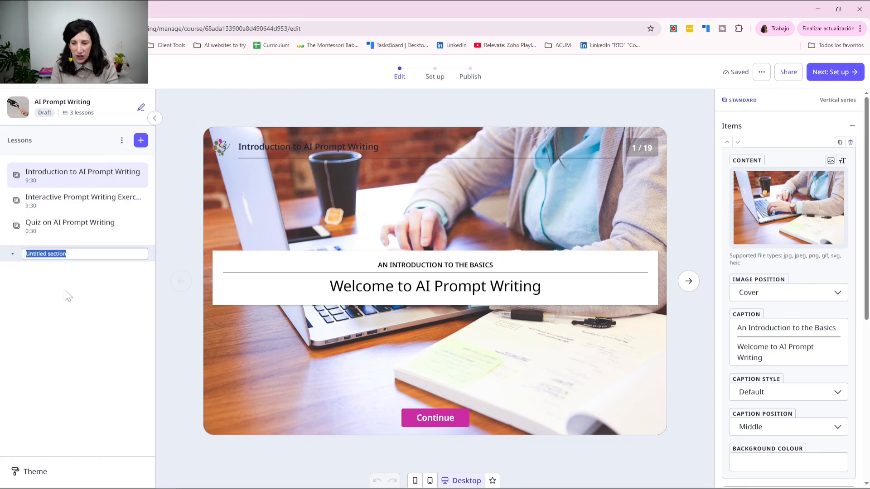
text(Part 1)
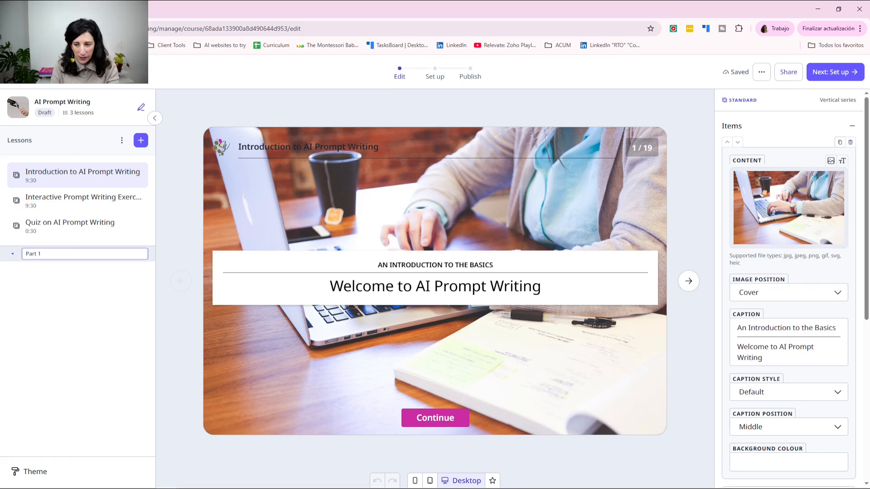
click(104, 278)
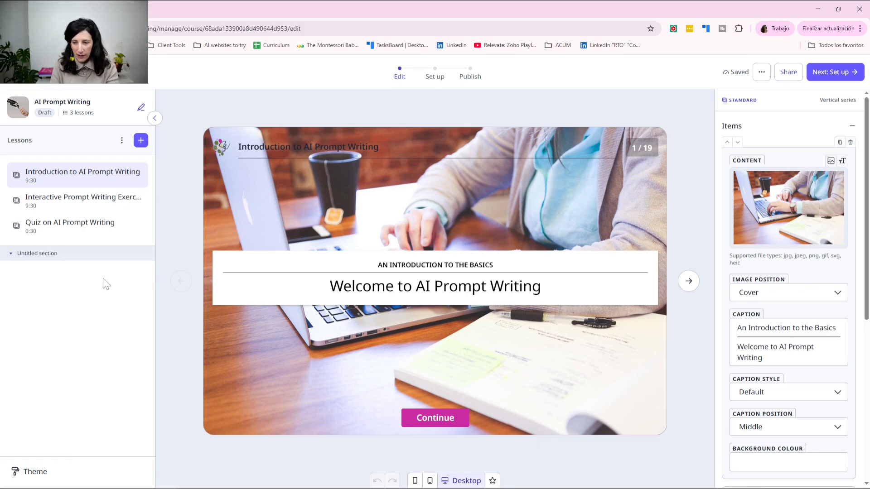
click(122, 141)
click(138, 167)
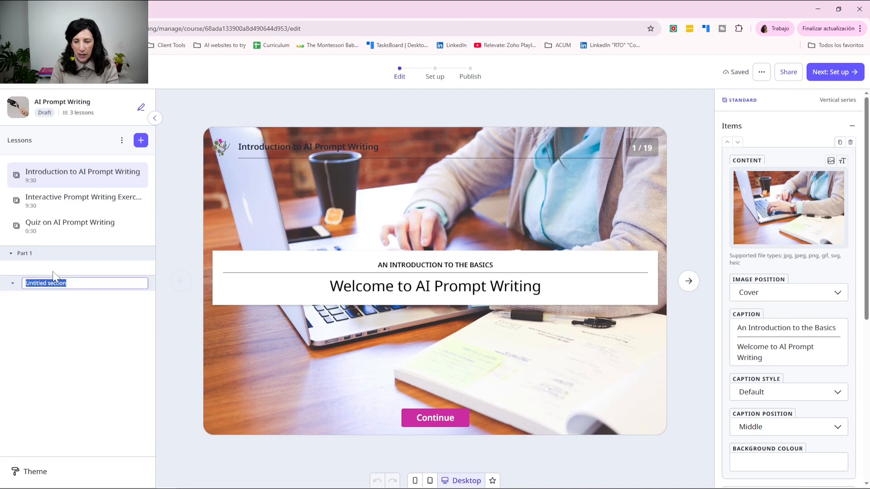
text(Assessment)
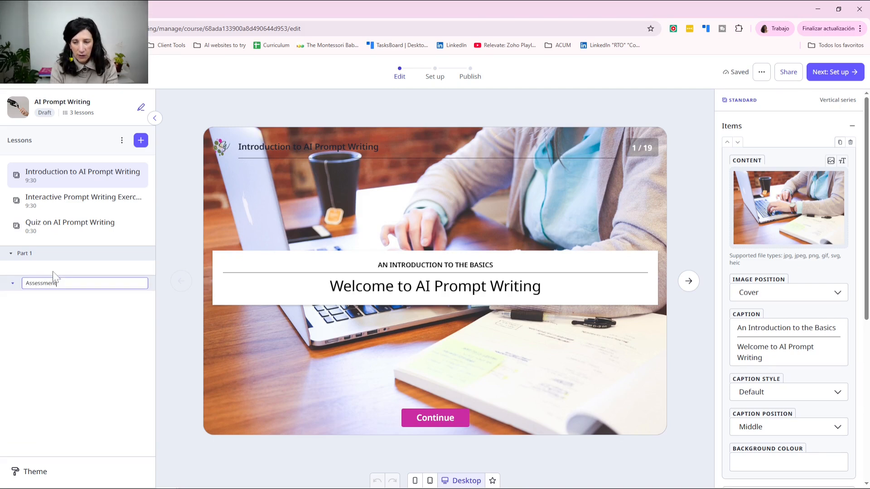
key(Return)
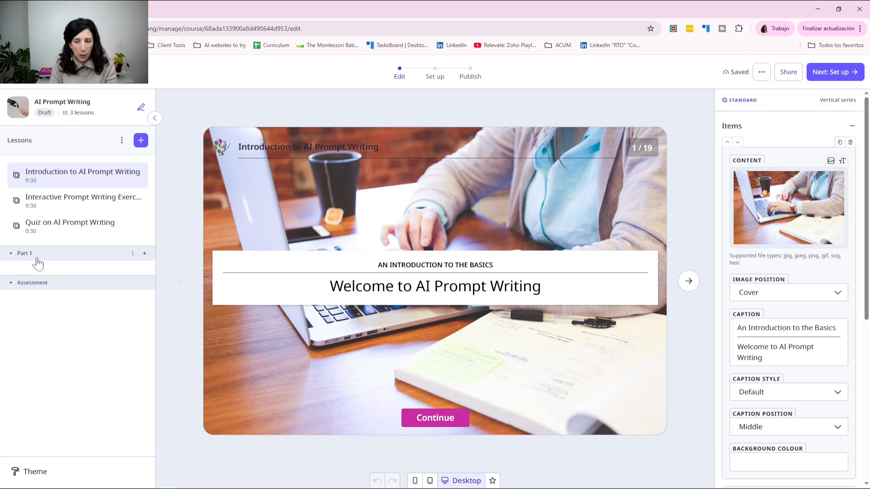
Step: Rename the Part 1 section to 'Course Material'
click(36, 262)
click(134, 254)
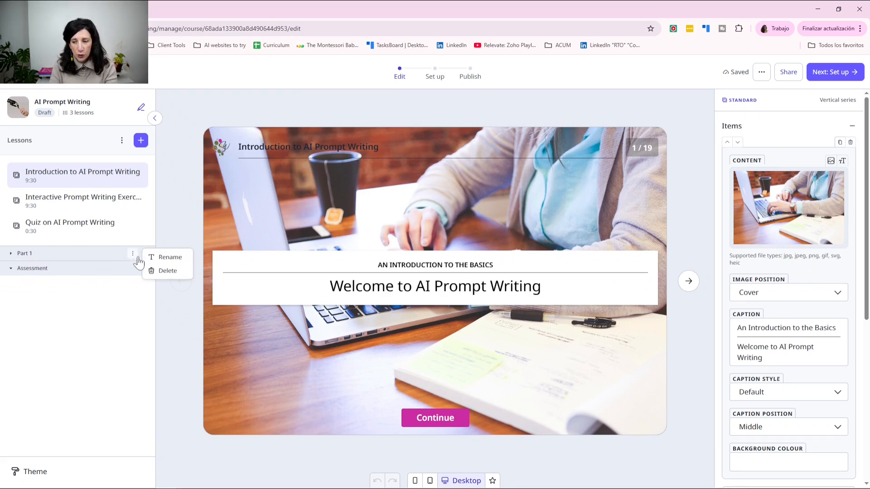
click(169, 257)
key(Home)
text(Cour)
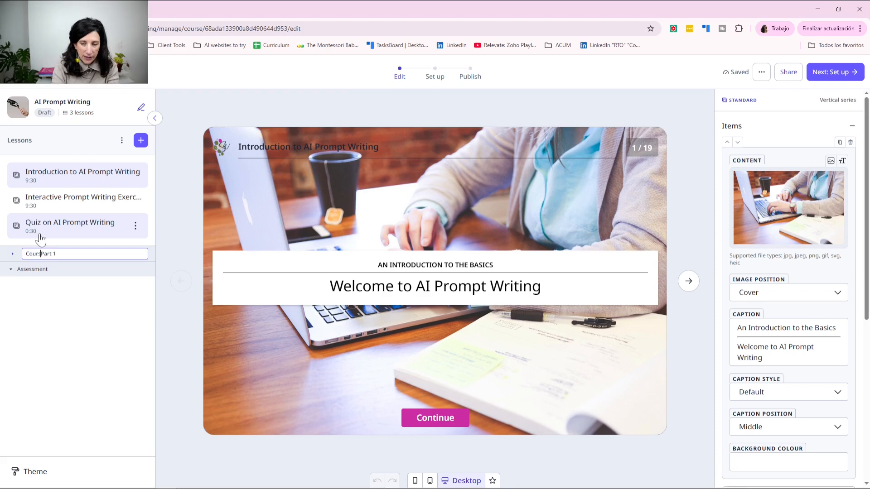
text(se Material)
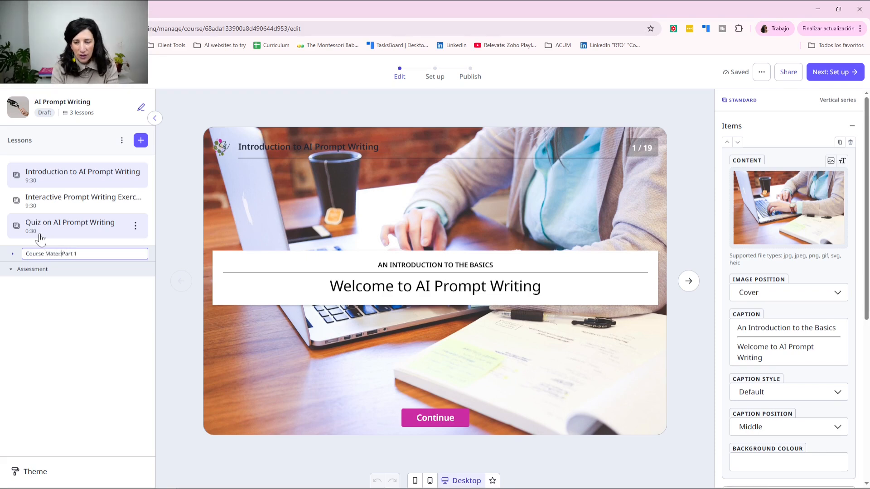
key(shift+Right)
key(shift+Right)
key(shift+Right)
key(shift+Right)
key(shift+Right)
key(shift+Right)
key(BackSpace)
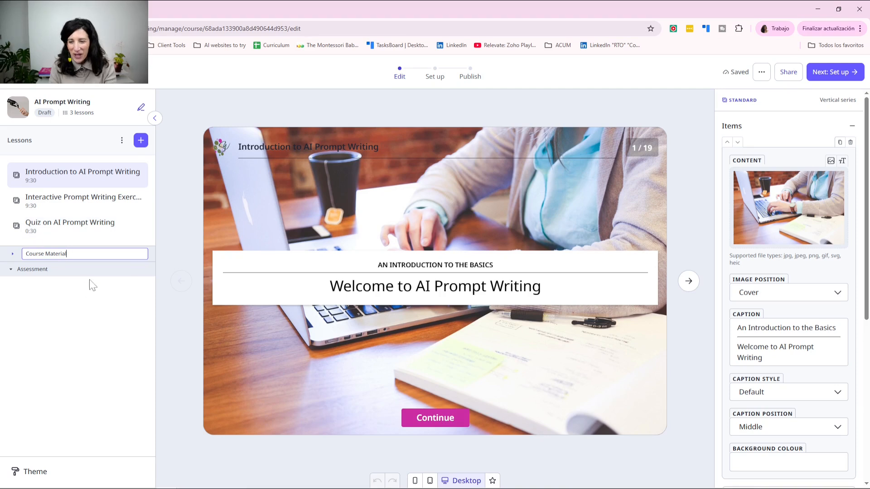
click(92, 285)
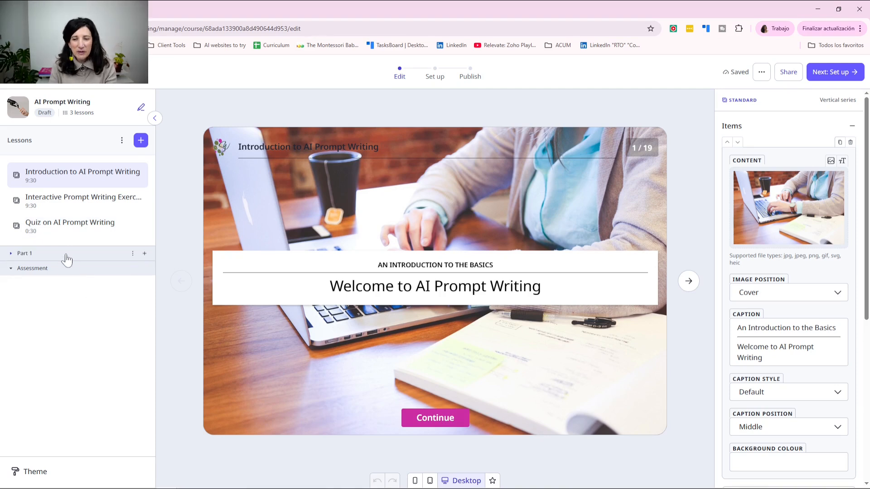
Step: Move the Introduction and Interactive exercise lessons into Course Material and expand the Introduction slides
click(10, 253)
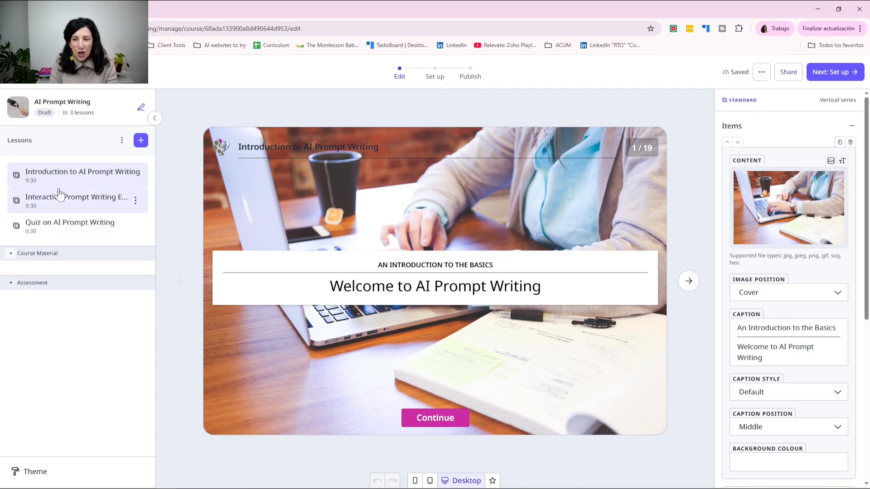
drag(68, 183, 68, 263)
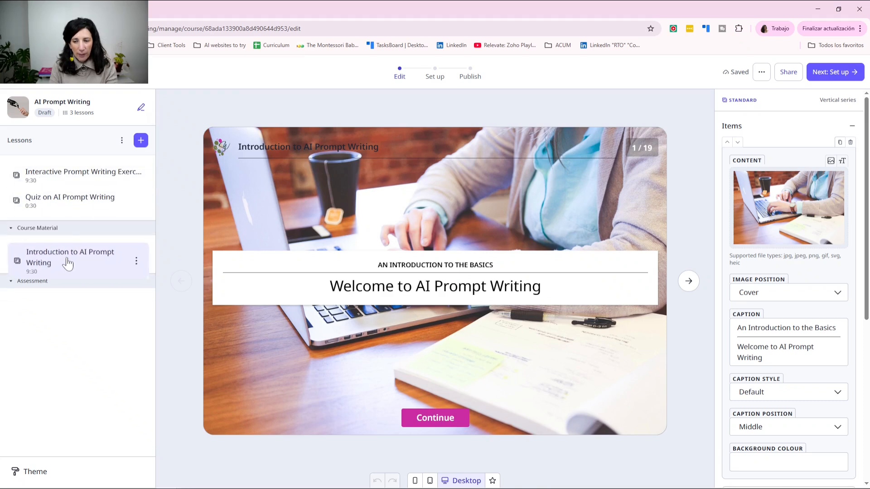
drag(77, 175, 74, 303)
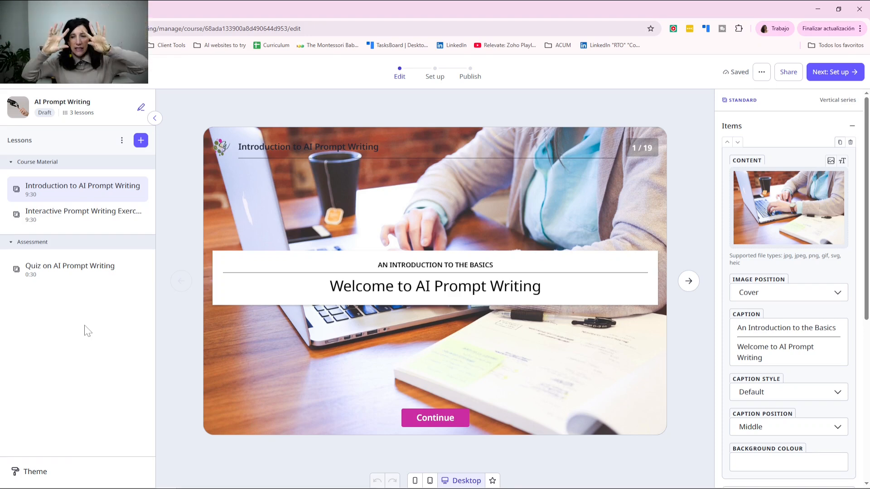
click(55, 191)
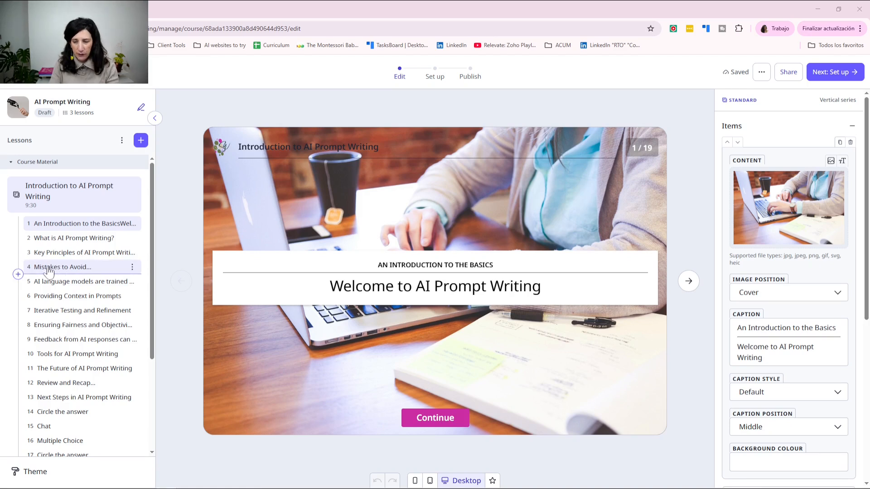
Step: Open the slide library from the insert point in the Introduction lesson's slide list
click(18, 275)
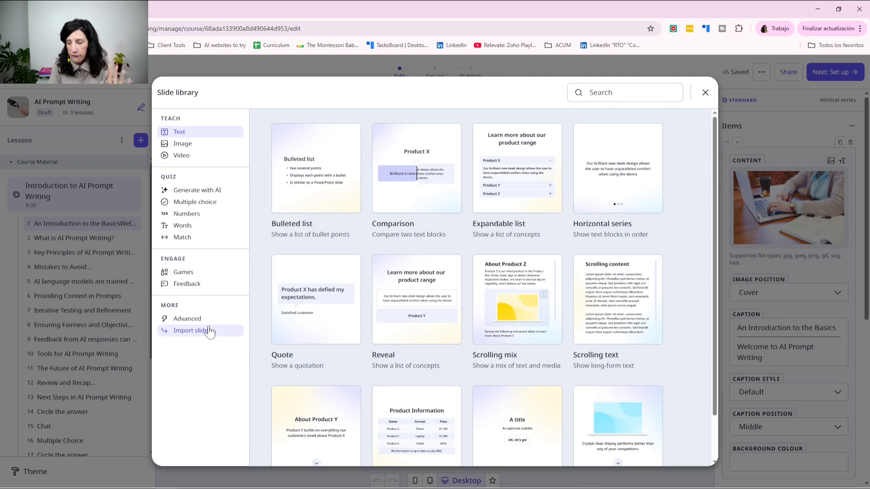
Step: Generate quiz questions with AI from a prompt asking learners to pick good versus bad prompts
click(212, 191)
click(376, 245)
text(create a quiz that has bad prompts and good prompt examples. The student needs to select if it is good or bad. Provide feedback for correct and incorrect responses.)
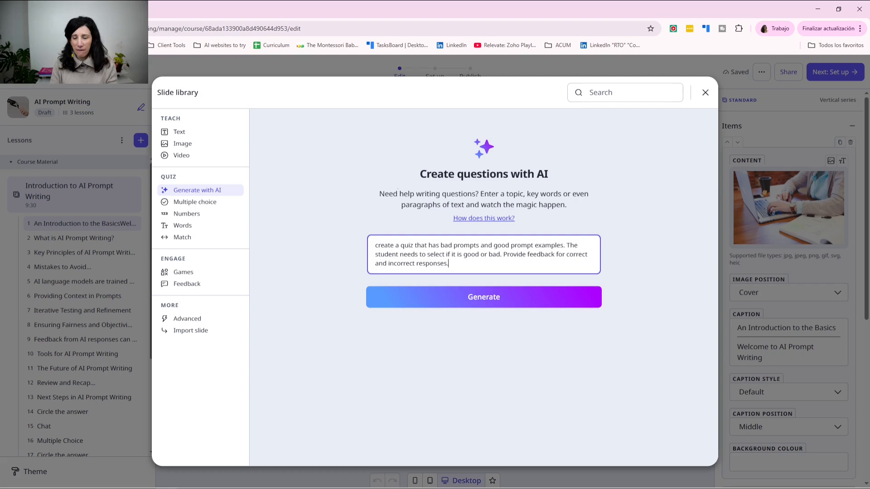
click(455, 304)
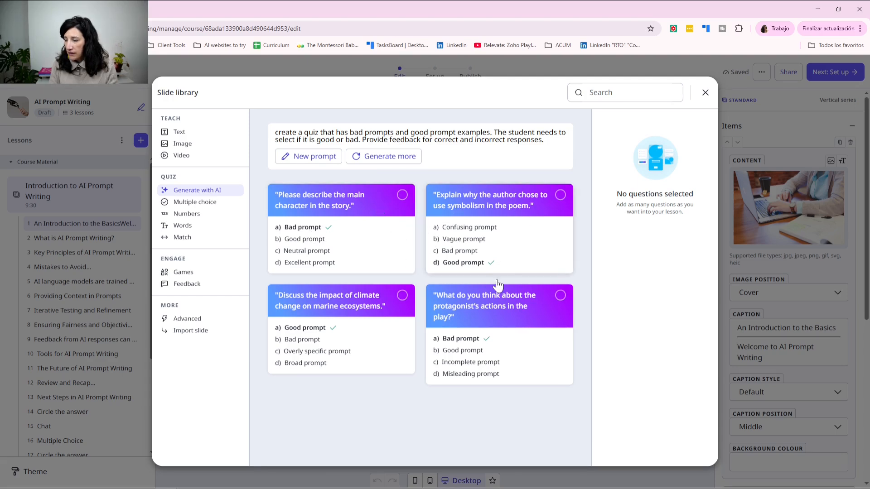
Step: Select all four generated questions and add them to the Introduction lesson
click(402, 195)
click(403, 322)
click(561, 196)
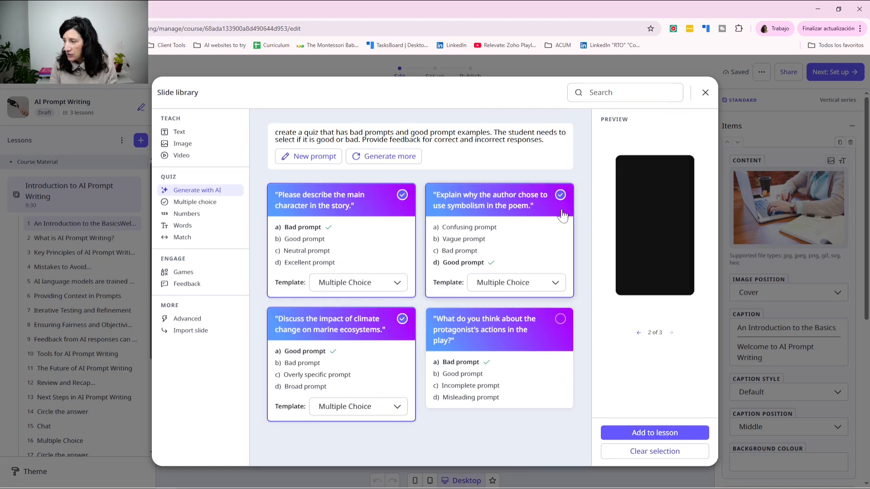
click(561, 320)
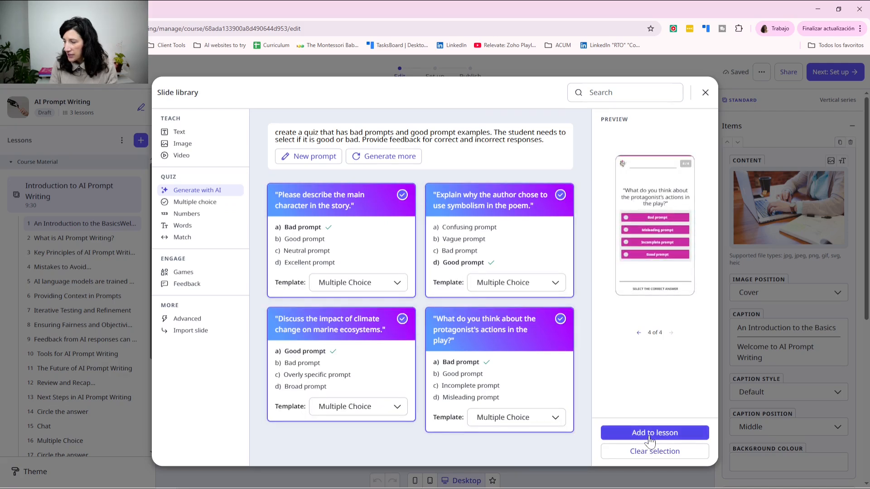
click(650, 434)
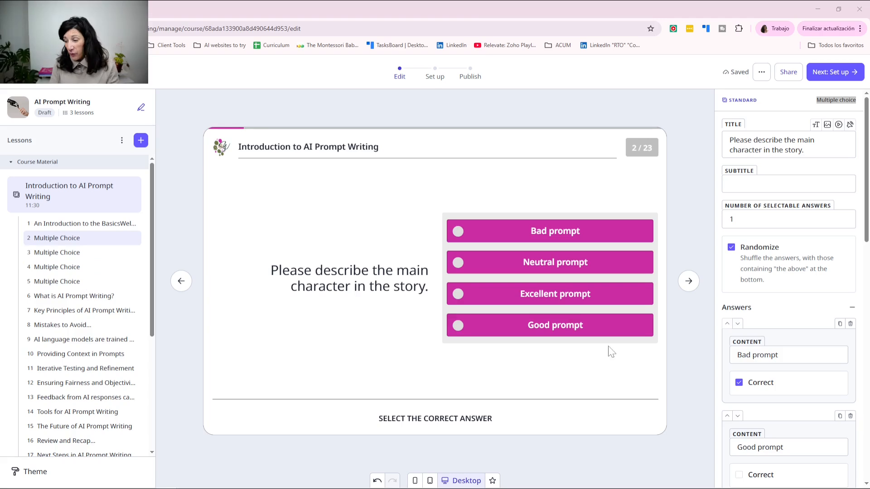
Step: Replace the multiple-choice question title with 'Choose the correct option.'
click(460, 241)
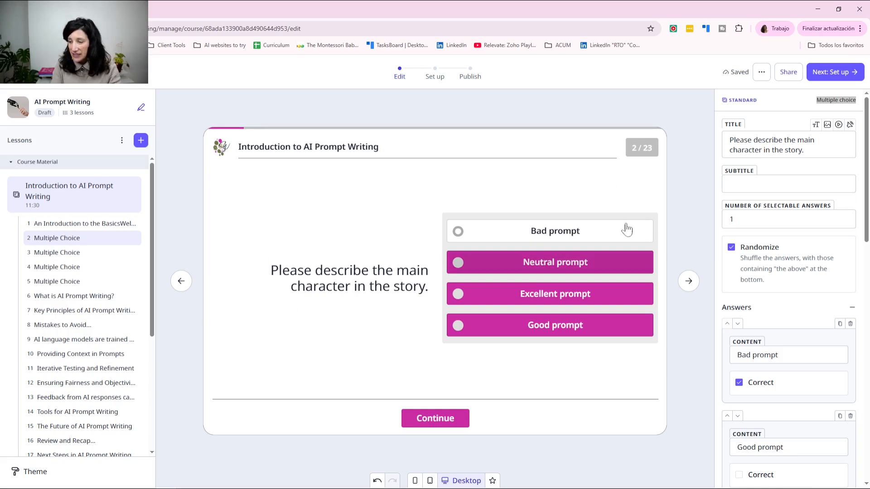
click(828, 125)
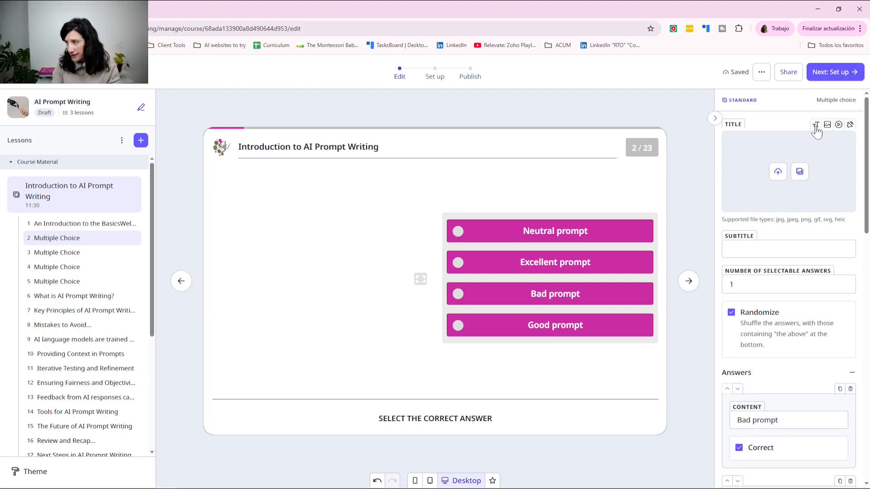
click(816, 125)
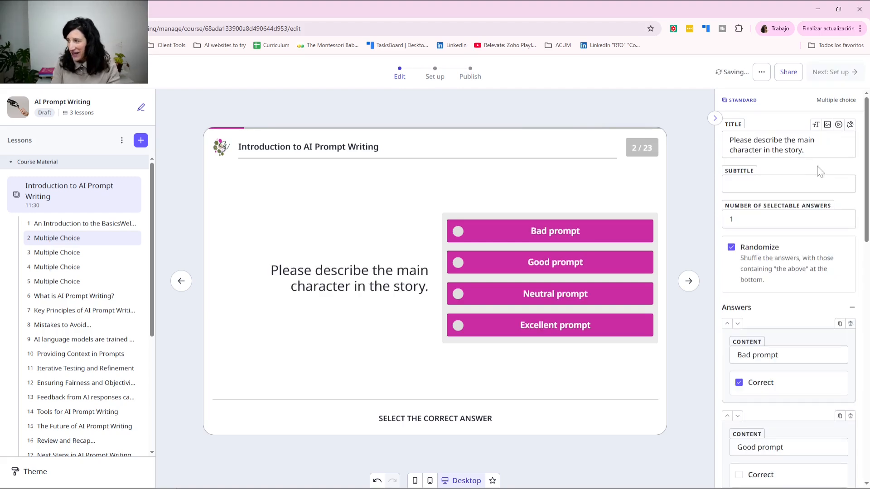
drag(805, 151, 729, 140)
key(ctrl+c)
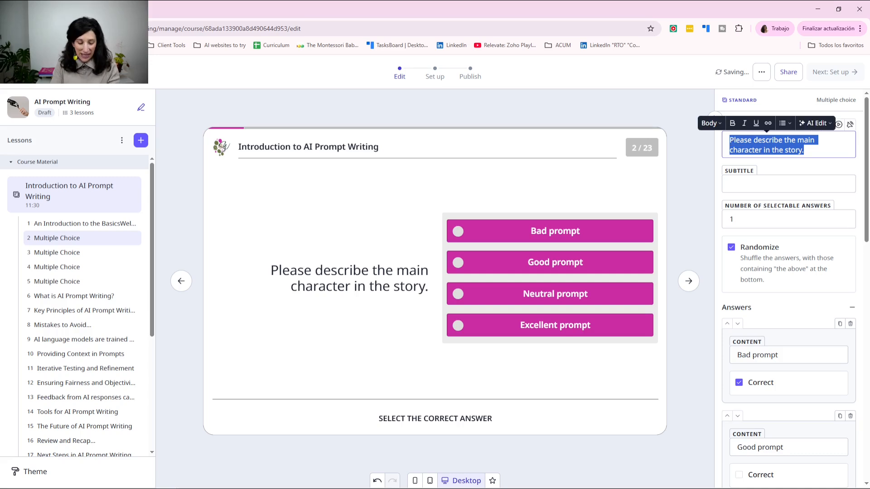
key(BackSpace)
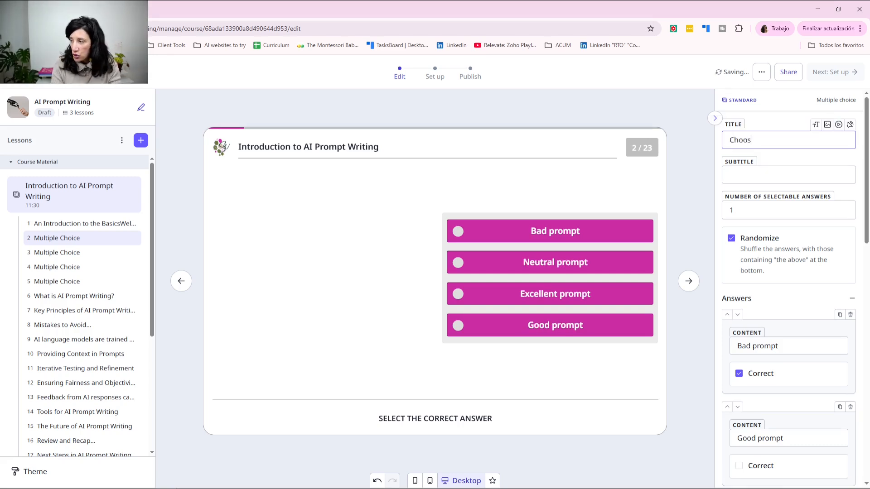
text(Choose the correct opt)
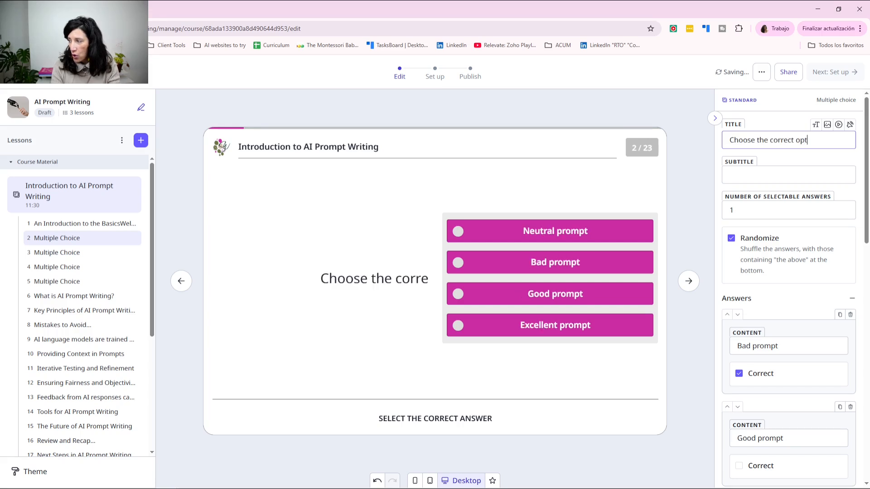
text(ion-)
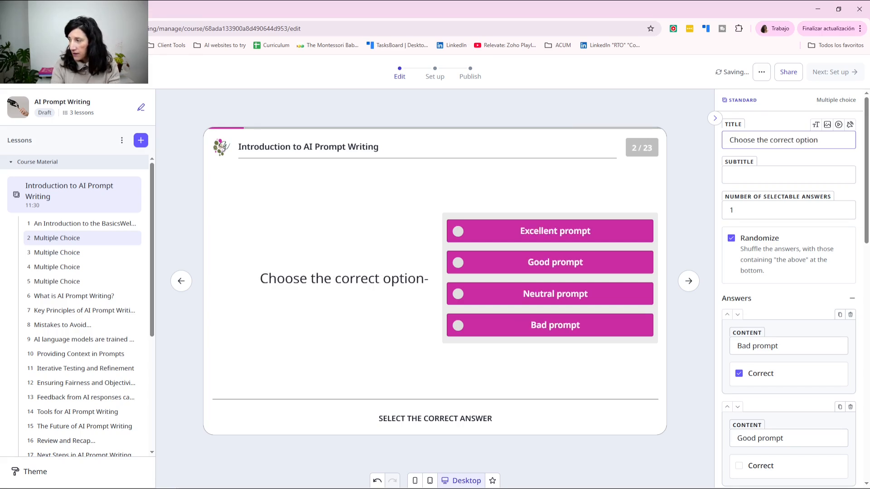
key(BackSpace)
text(.)
Step: Swap the texts so the title reads 'Please describe the main character in the story.' and the subtitle 'Choose the correct option.'
click(788, 175)
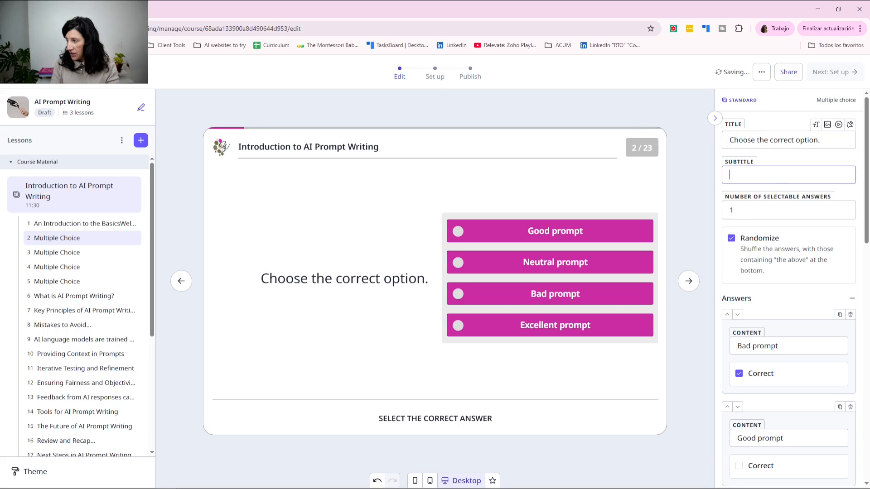
key(ctrl+v)
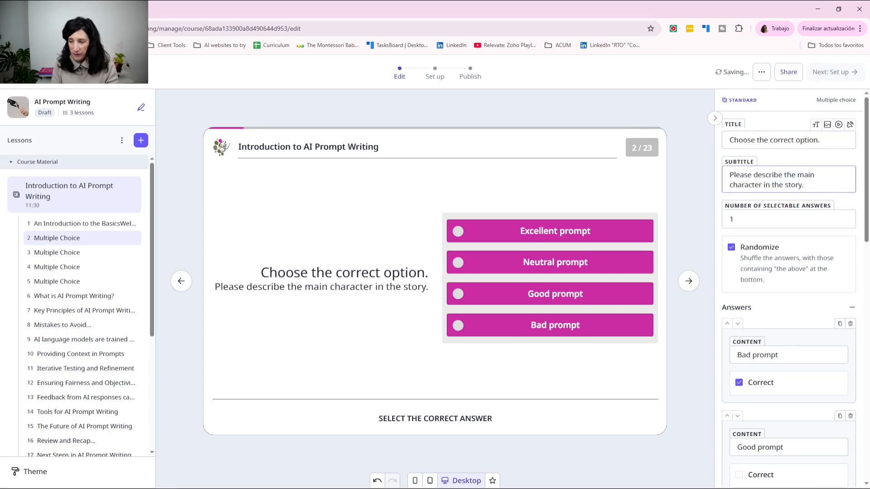
drag(805, 185, 727, 173)
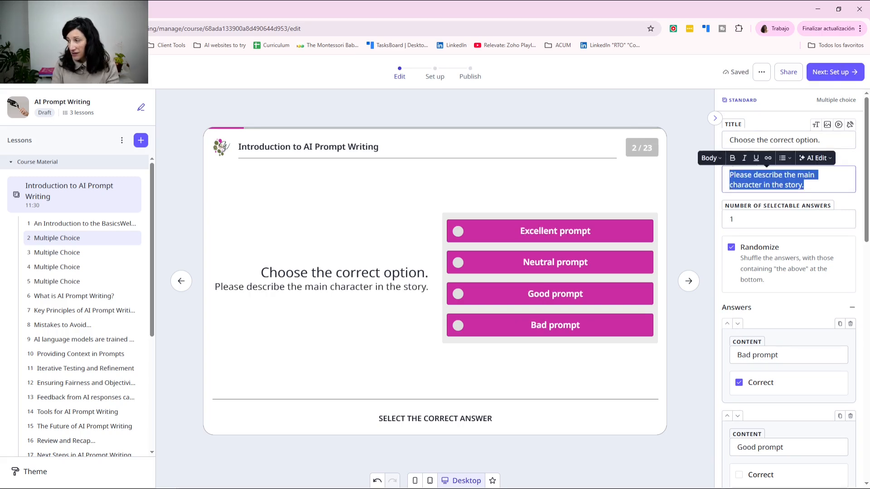
key(ctrl+x)
click(729, 140)
key(ctrl+v)
drag(780, 160, 804, 150)
key(ctrl+x)
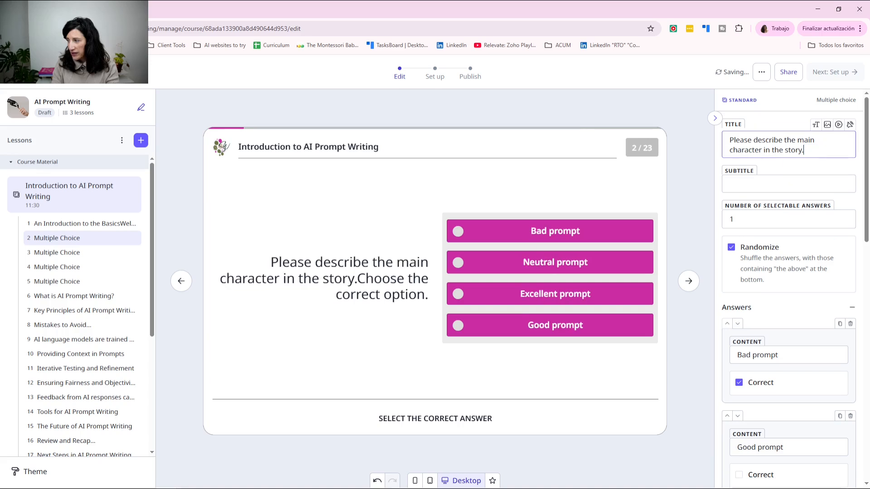
click(789, 187)
key(ctrl+v)
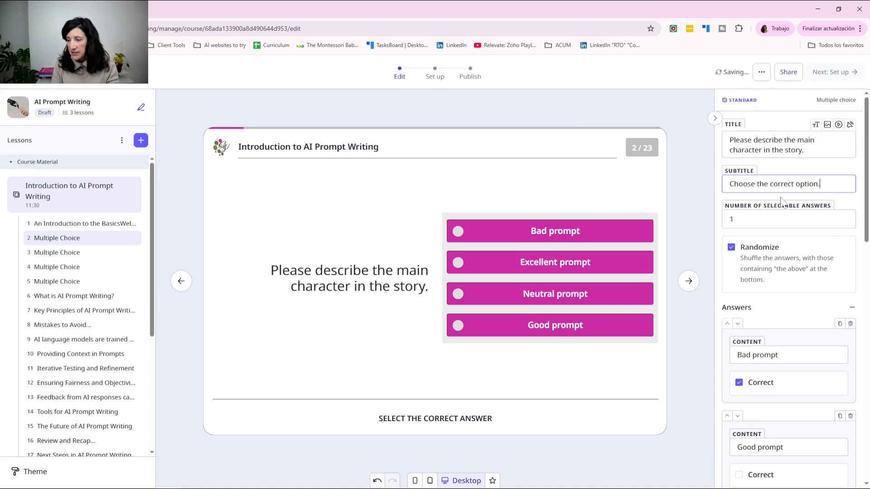
click(825, 167)
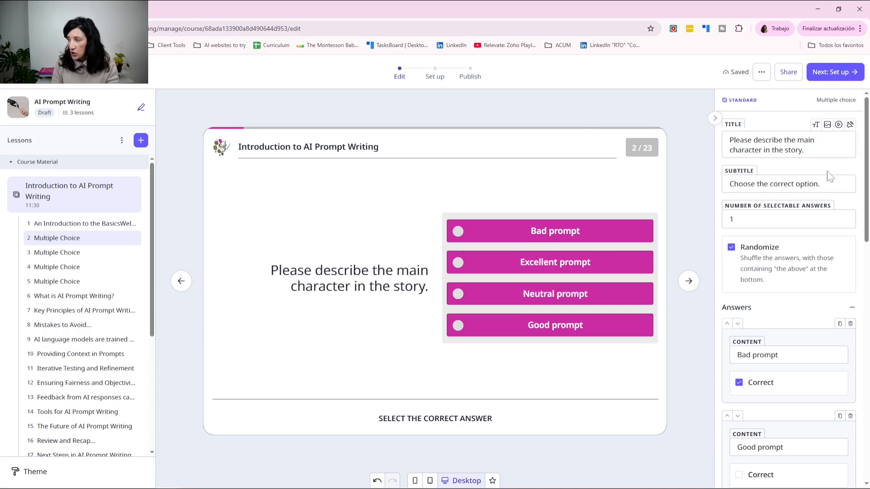
drag(820, 183, 706, 166)
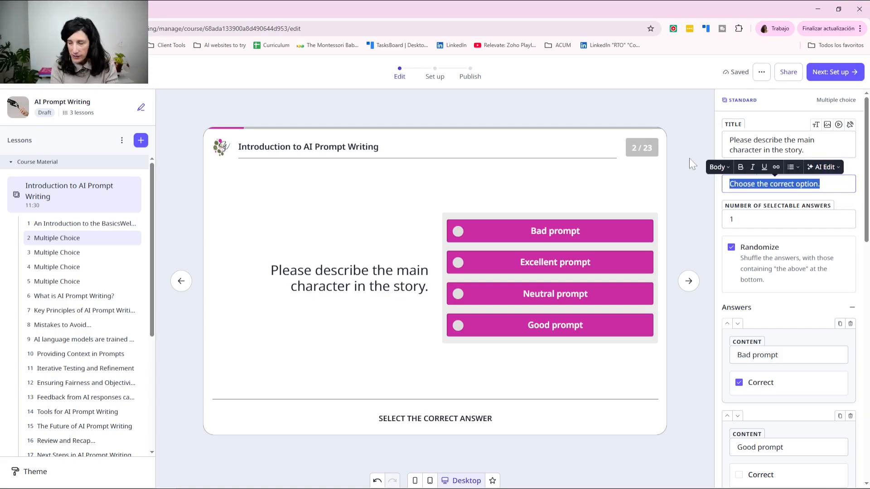
Step: Enter the subtitle 'Is this pompt good or bad? Choose the correct option.' and review the answer, timer and scoring settings
text(Is )
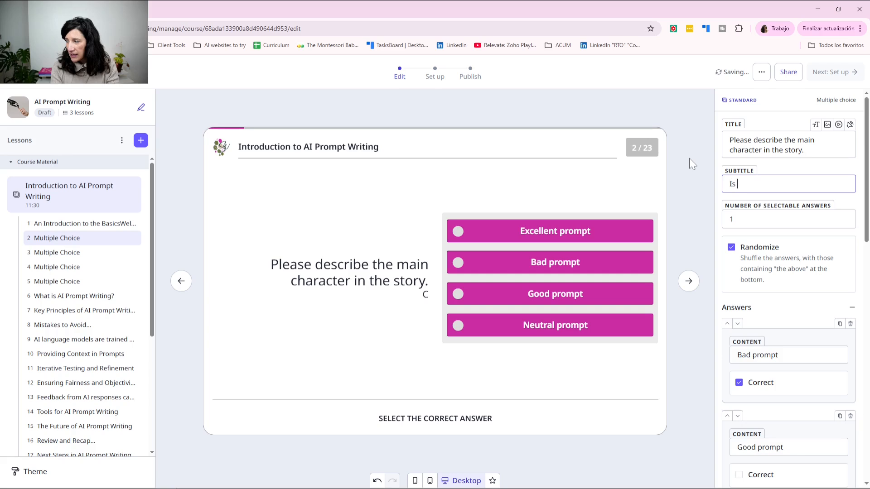
text(this pom)
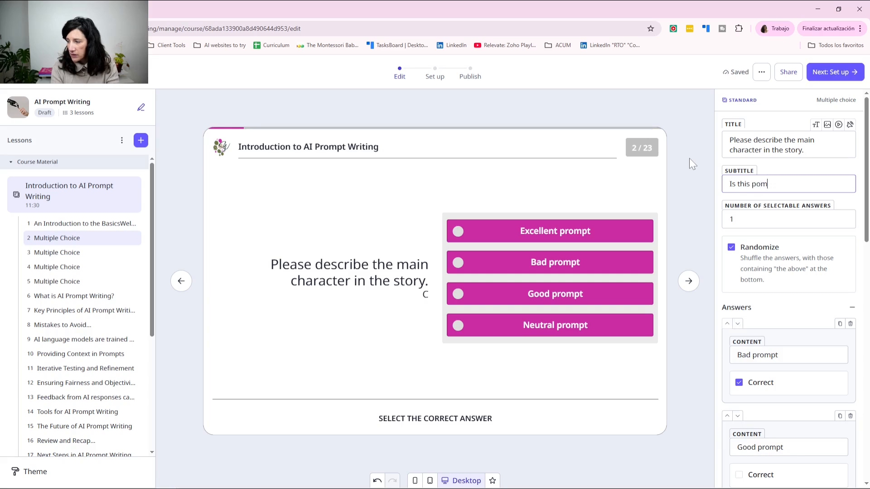
text(pt good or bad)
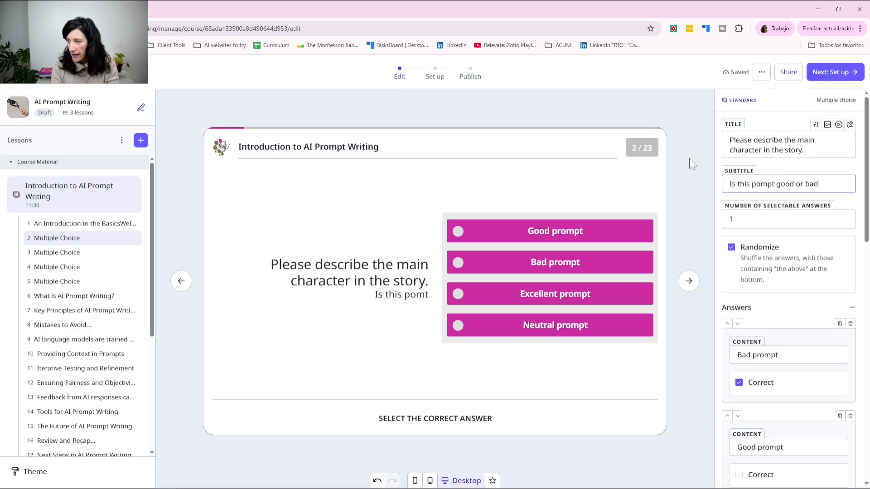
text(? Choose t)
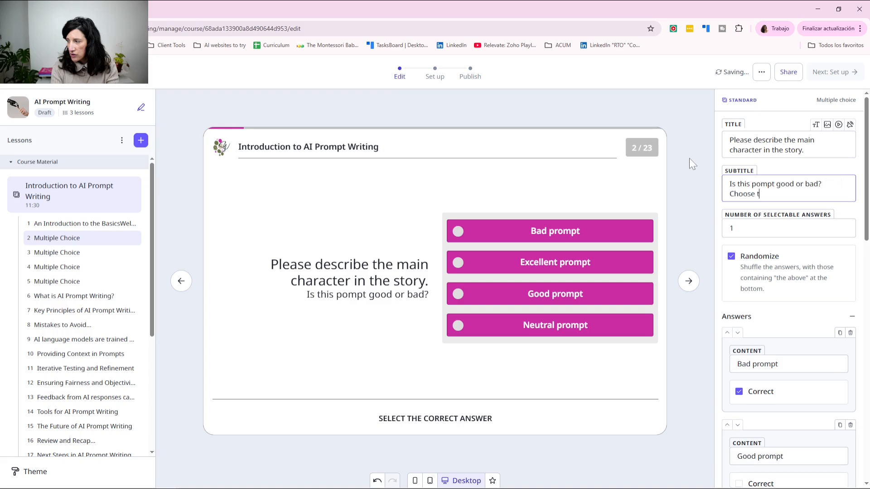
text(he correct option.)
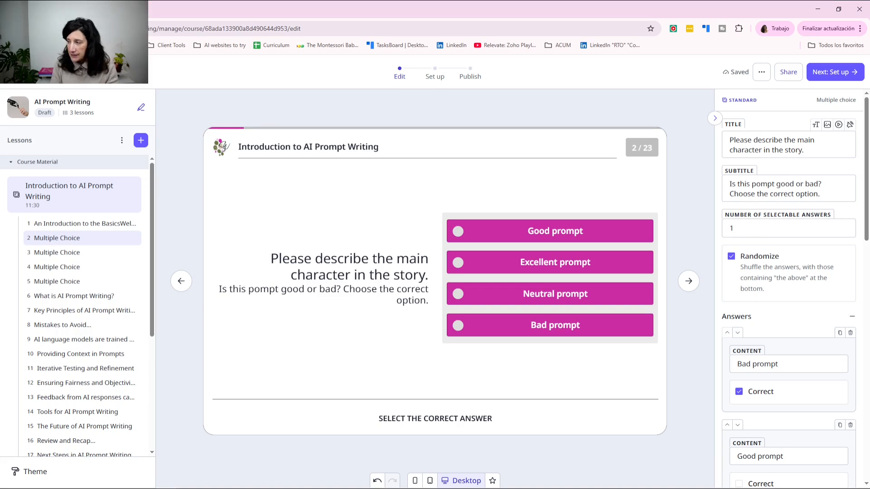
scroll(827, 271, down, 1)
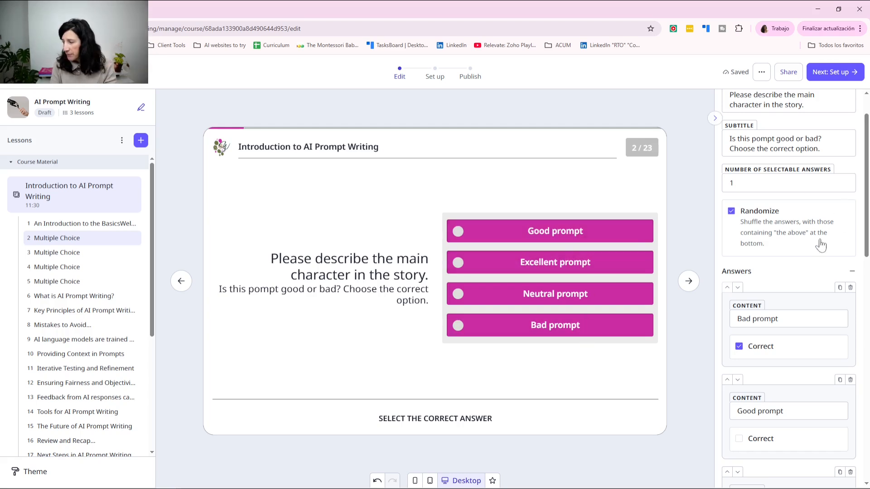
scroll(816, 245, down, 5)
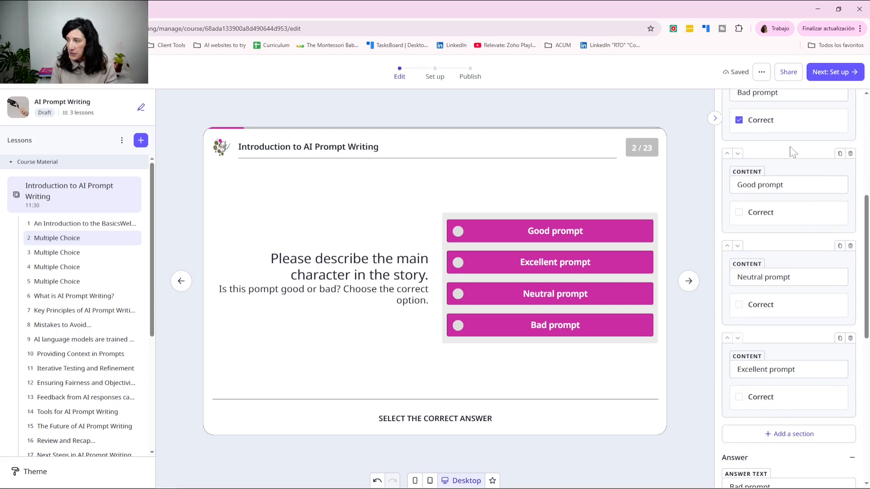
scroll(790, 146, down, 7)
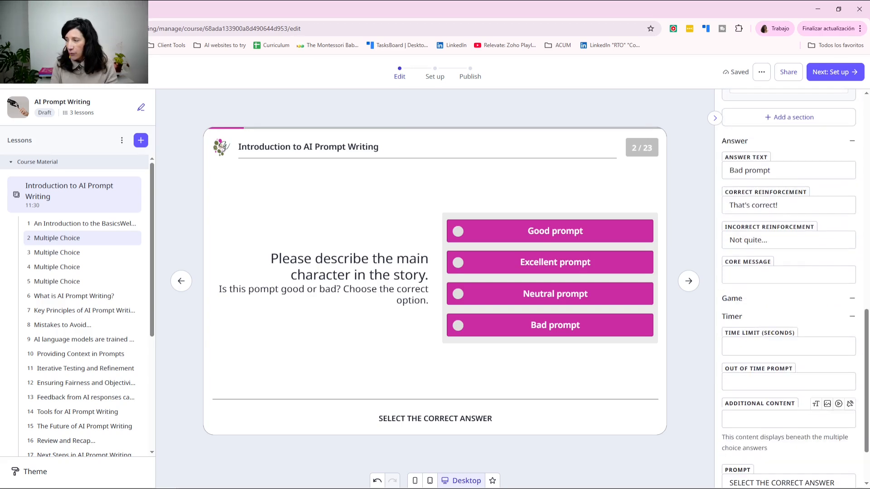
scroll(795, 288, down, 2)
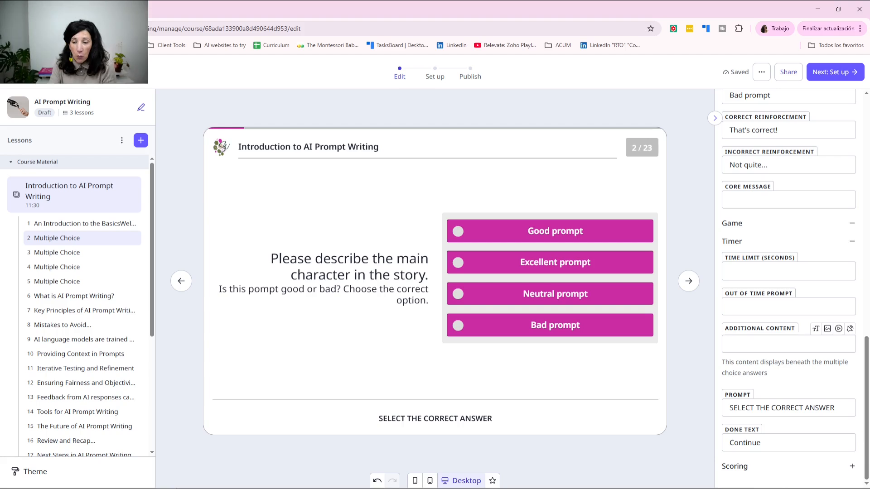
Step: Open slide 6, What is AI Prompt Writing?, and expand its three list items
click(74, 297)
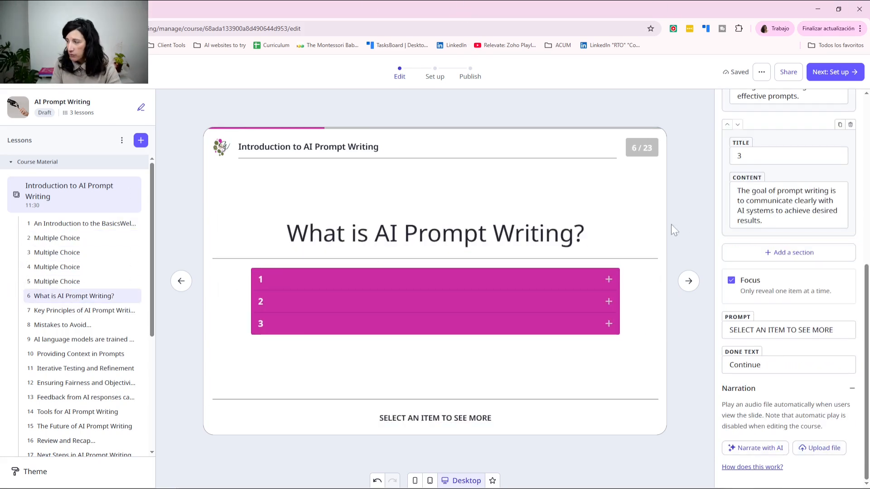
click(603, 280)
click(581, 318)
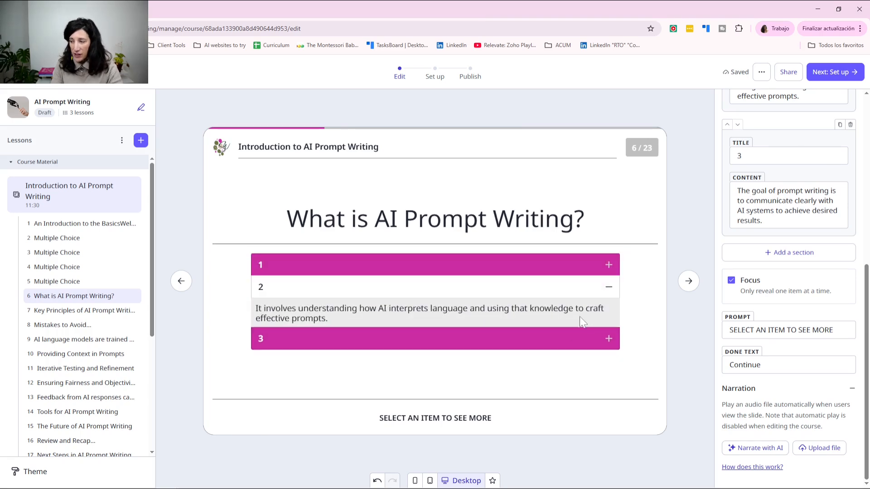
click(572, 340)
scroll(806, 241, up, 7)
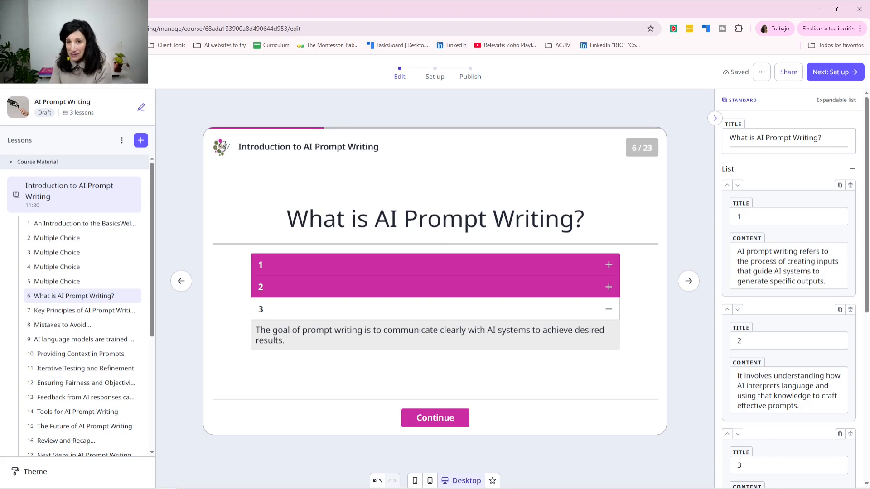
scroll(784, 221, down, 3)
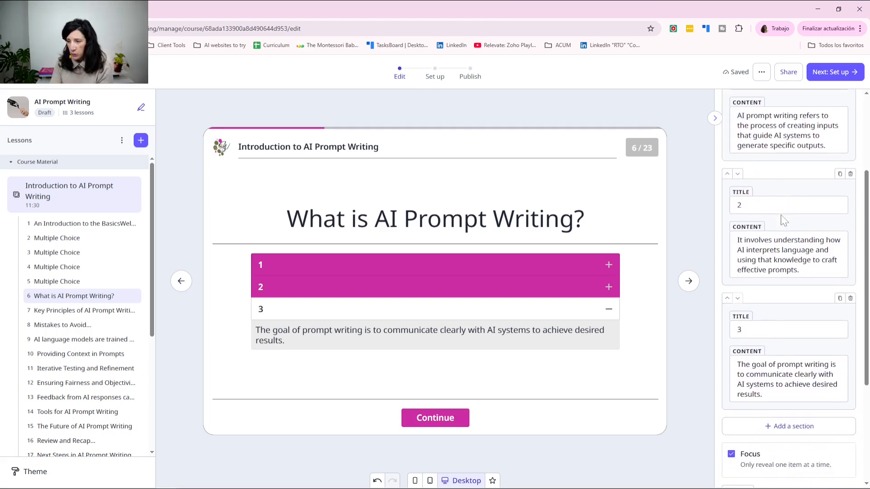
Step: Title the first list item 'Here is my title', then go to slide 14, Tools for AI Prompt Writing
click(399, 265)
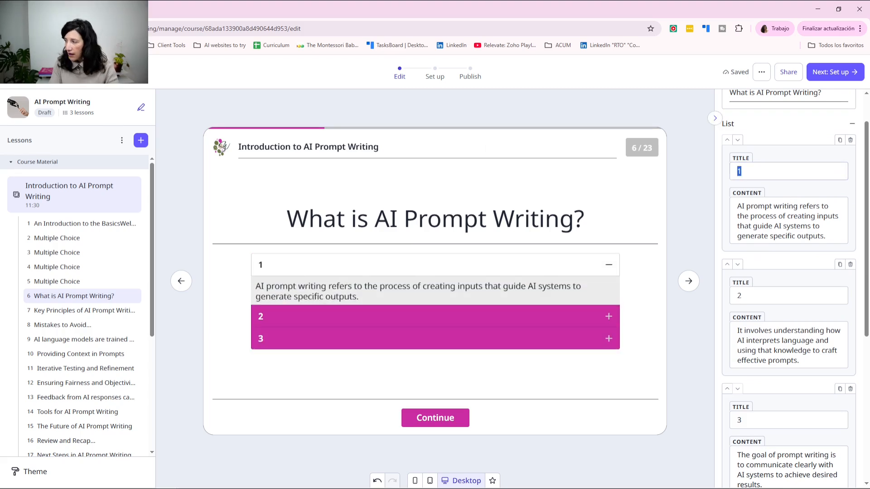
text(Here is  my)
key(BackSpace)
text(m)
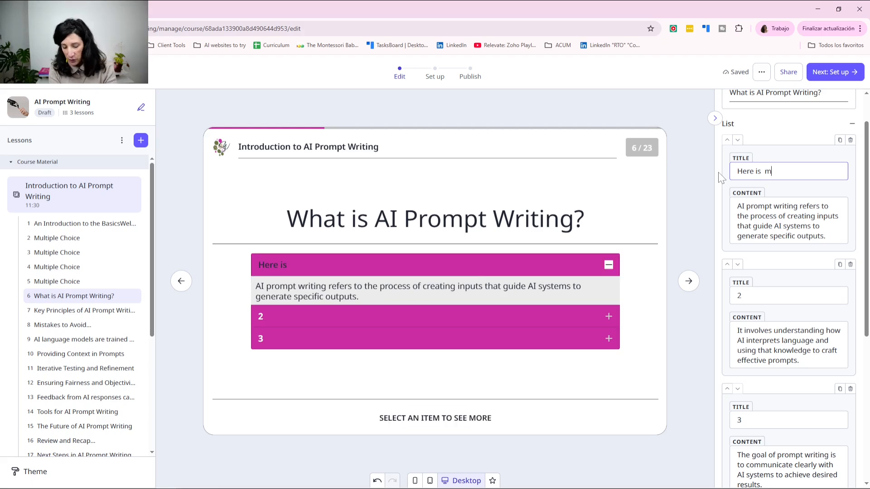
text(y ttitle)
key(BackSpace)
key(BackSpace)
key(BackSpace)
key(BackSpace)
key(BackSpace)
text(itle)
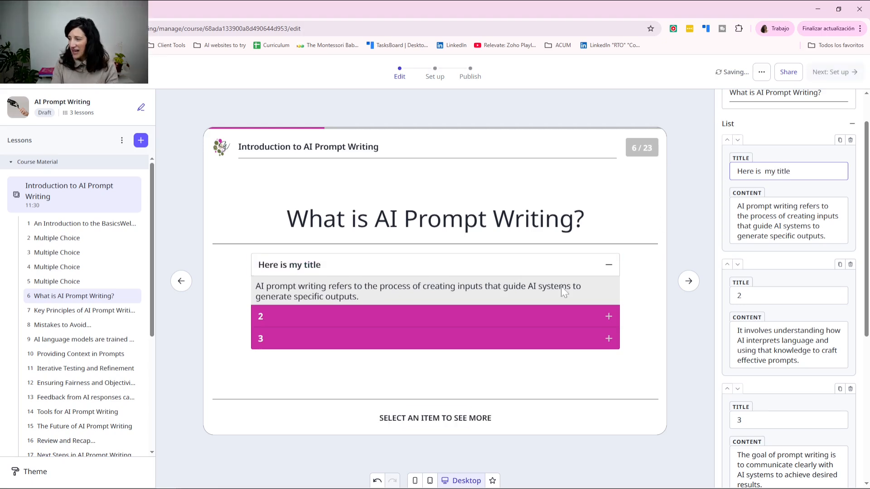
click(513, 317)
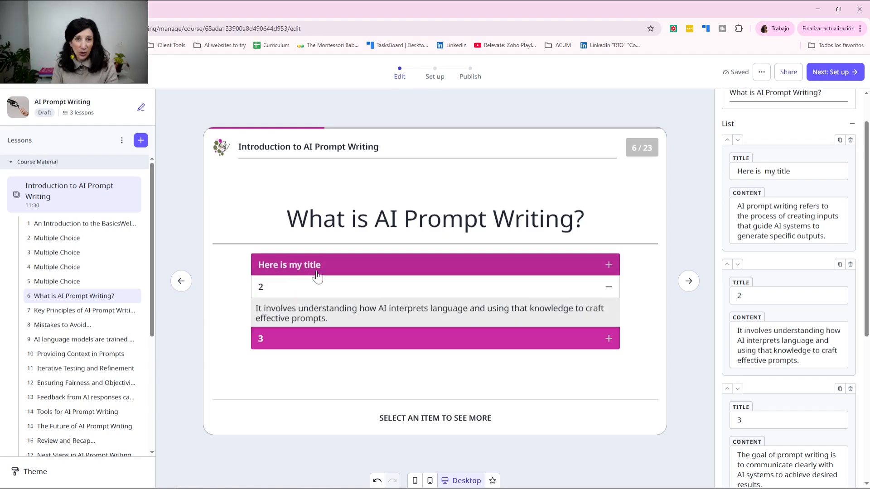
scroll(860, 200, down, 2)
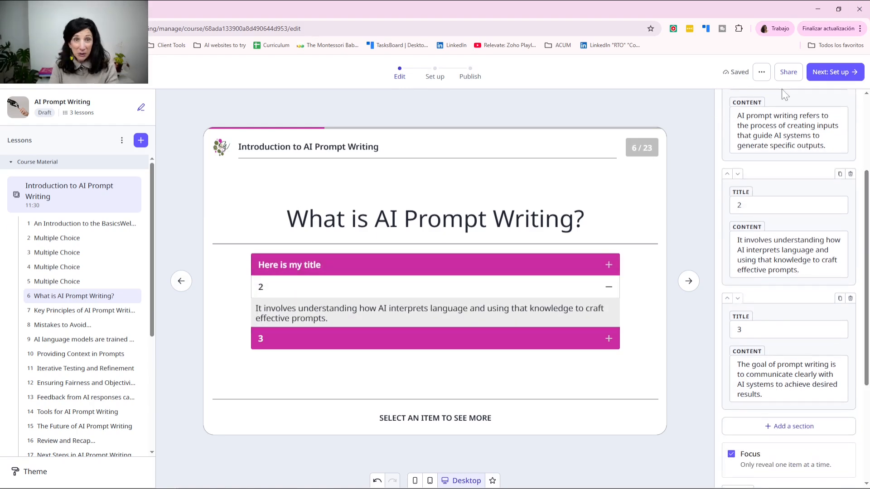
click(77, 412)
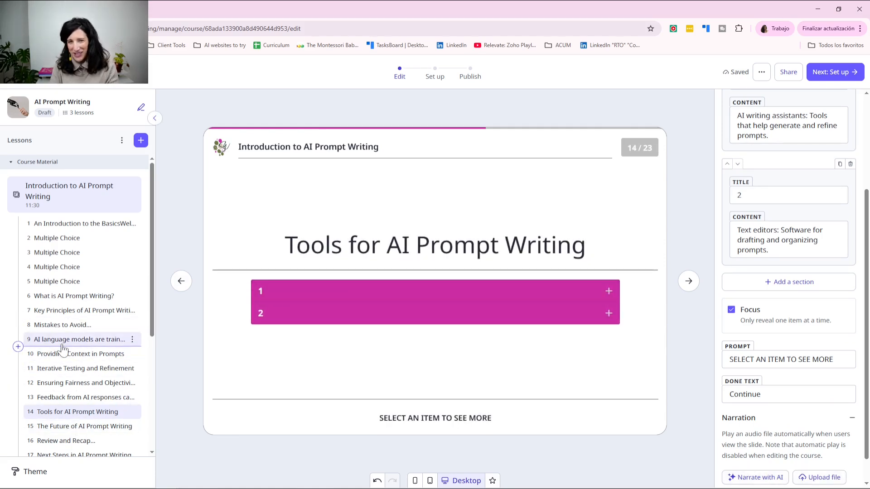
Step: Review the closing slides 16-18: Review and Recap, Next Steps and the circle-the-answer question
scroll(63, 347, down, 2)
scroll(64, 347, down, 1)
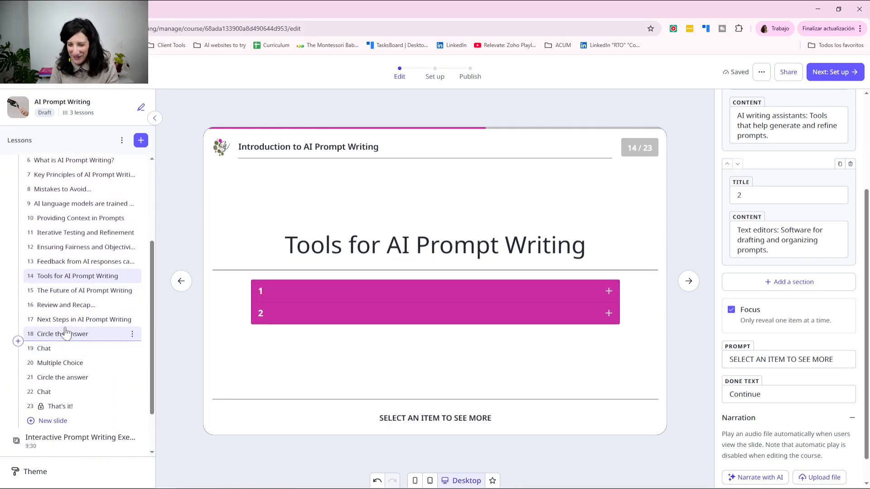
click(65, 305)
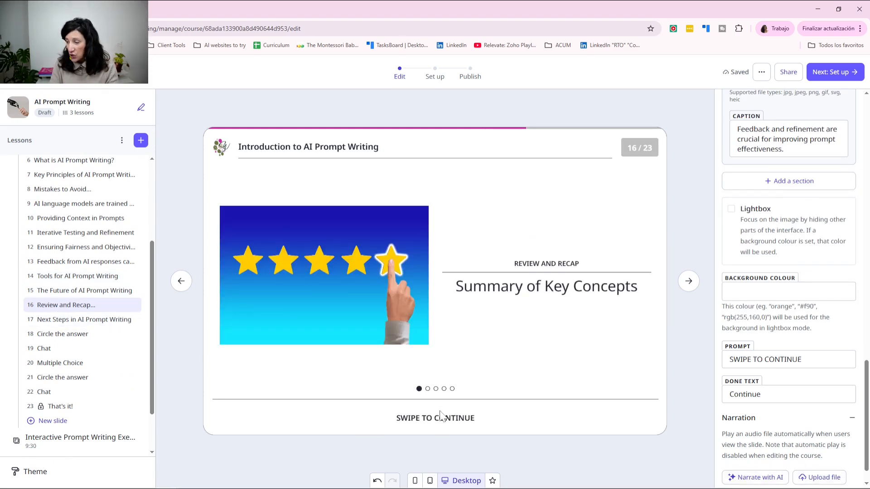
click(689, 282)
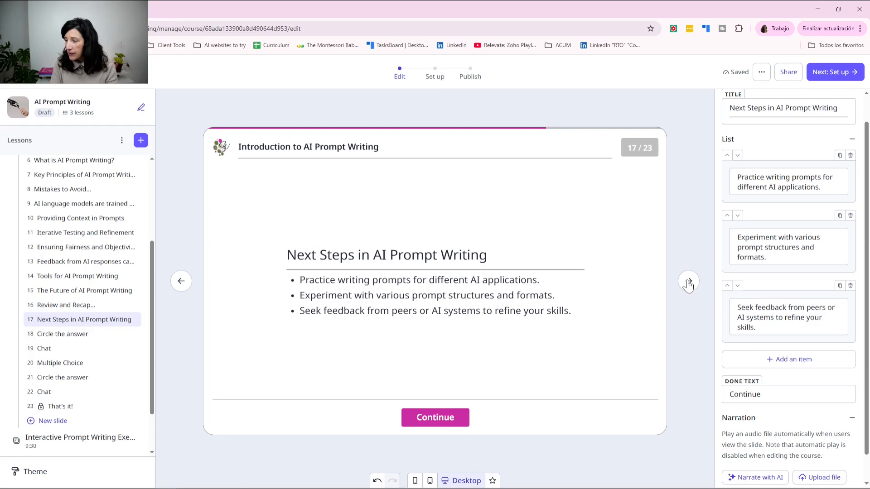
click(688, 282)
scroll(777, 274, down, 7)
scroll(788, 285, up, 7)
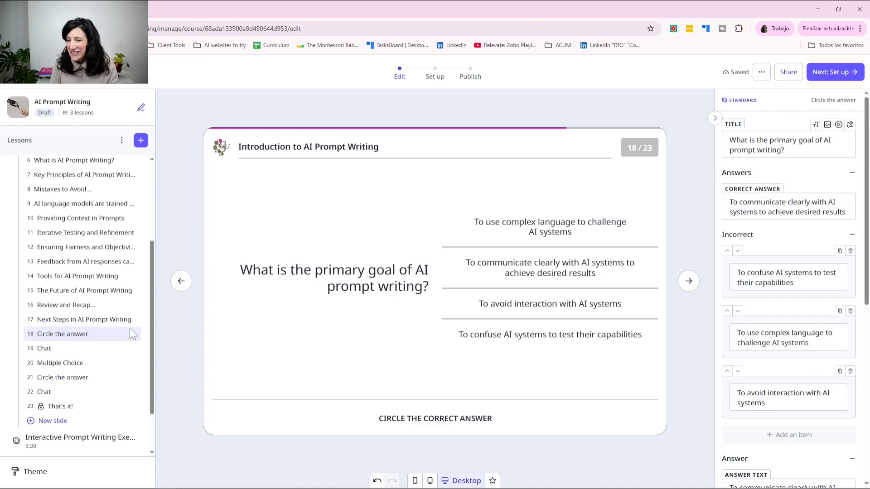
scroll(82, 333, down, 2)
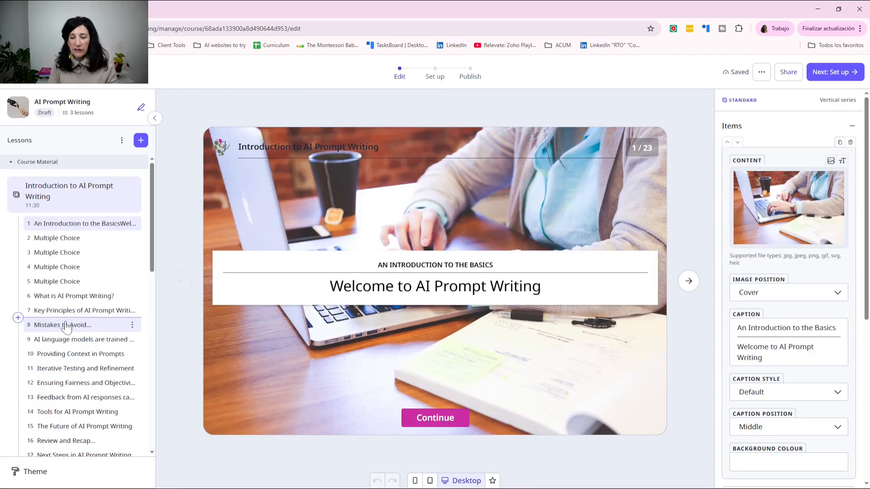
Step: Check slides 8, 10 and 11, Tools, the Circle quiz and the Step-by-Step Guide
click(66, 325)
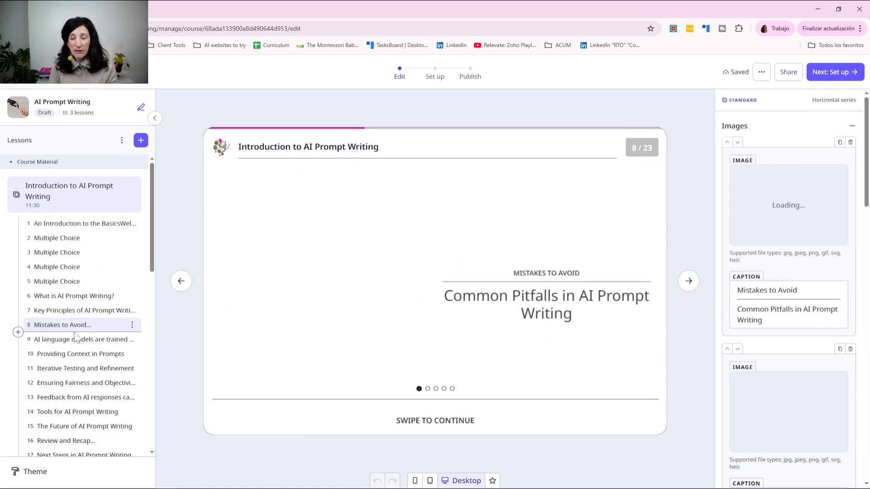
click(73, 356)
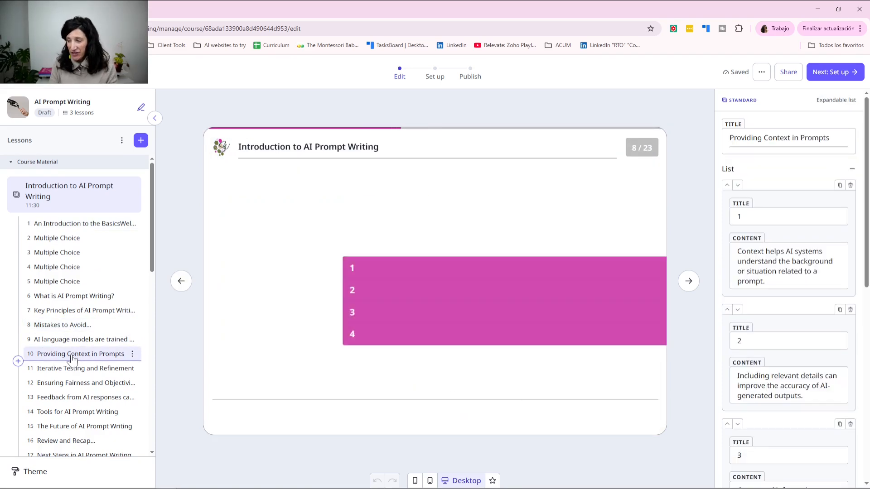
click(72, 369)
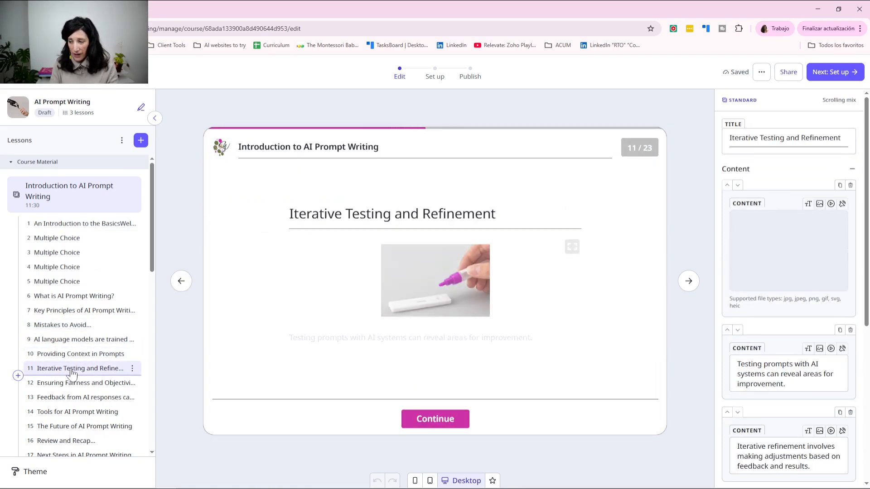
scroll(78, 365, down, 1)
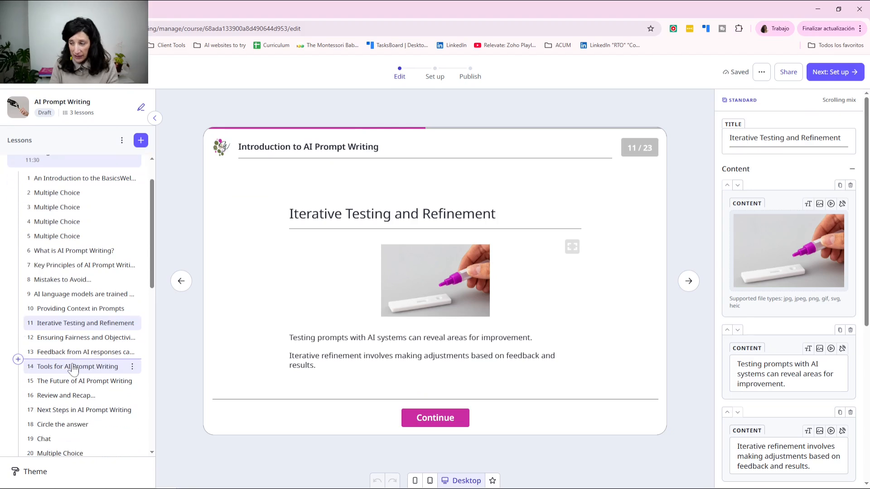
click(75, 367)
scroll(74, 365, down, 2)
click(81, 334)
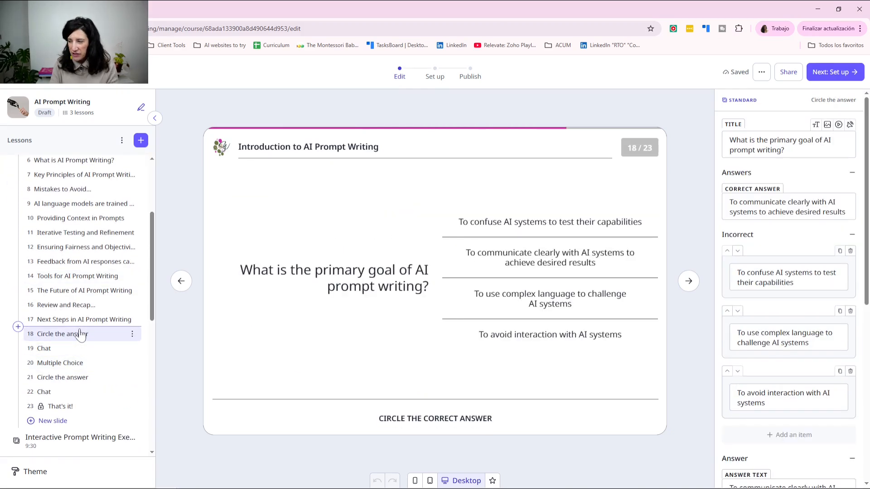
scroll(70, 346, down, 2)
scroll(69, 348, down, 2)
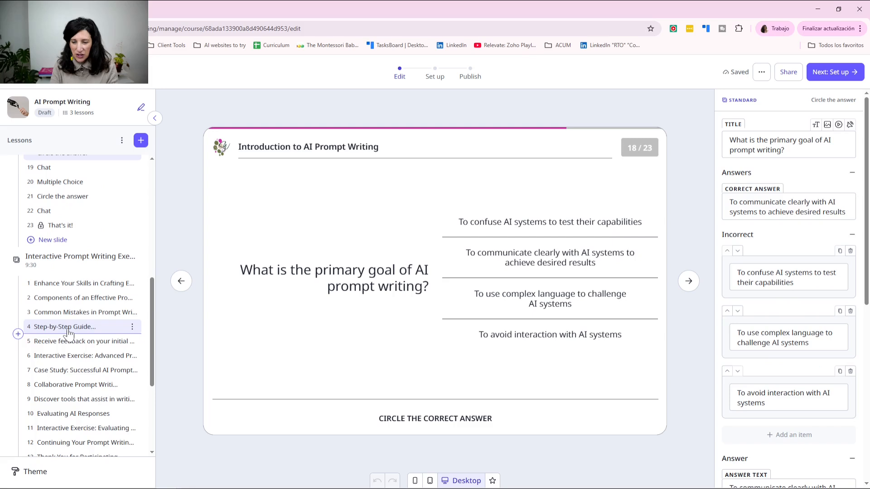
click(69, 331)
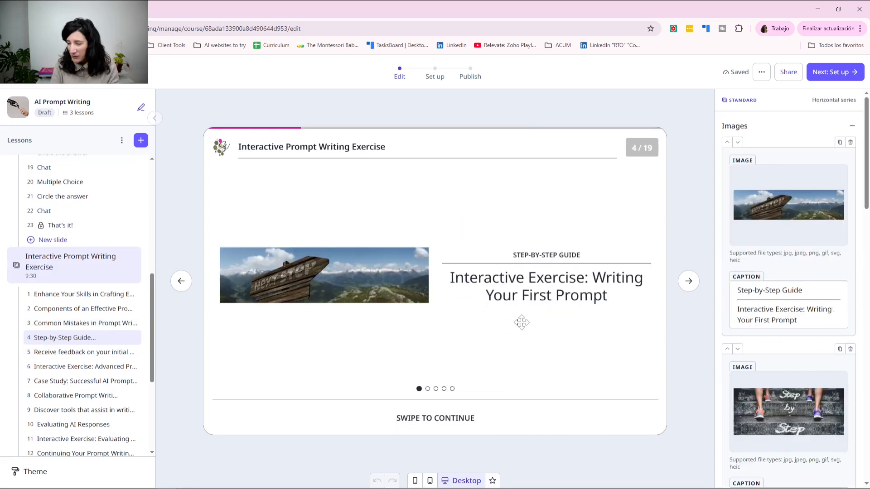
Step: Advance to the Case Study slide and preview it in Mobile, Tablet and Desktop layouts
click(688, 283)
click(688, 282)
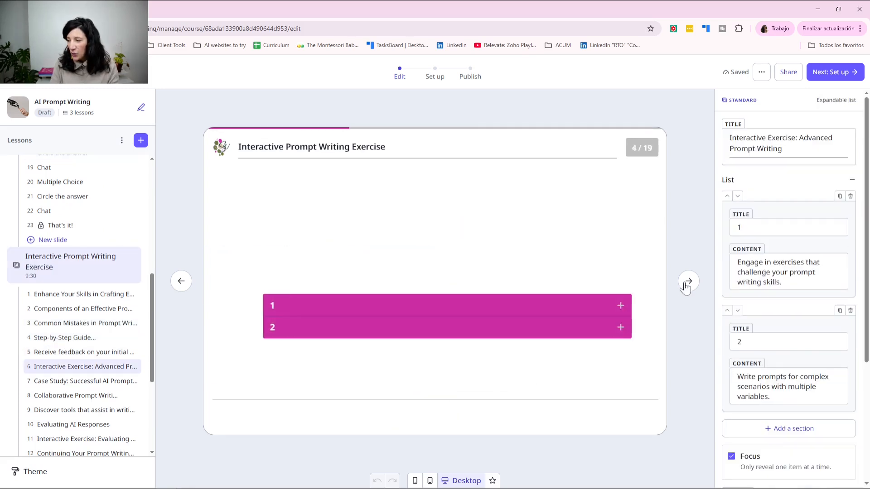
click(689, 281)
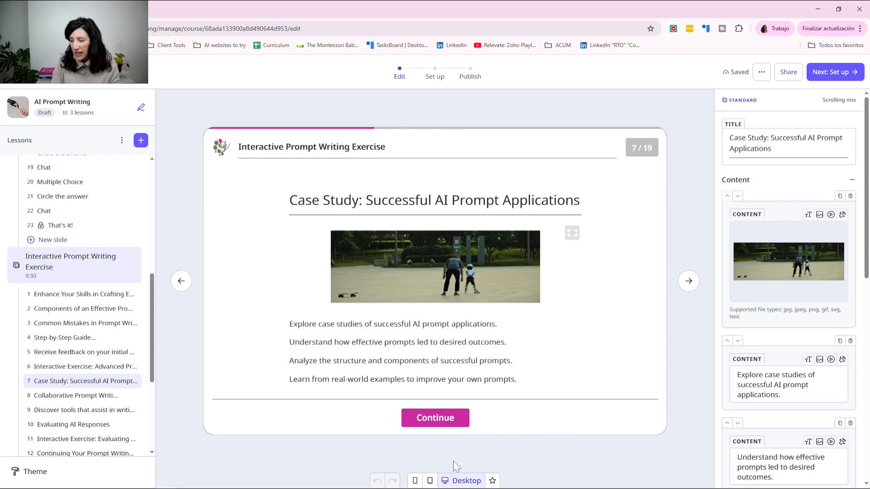
click(415, 482)
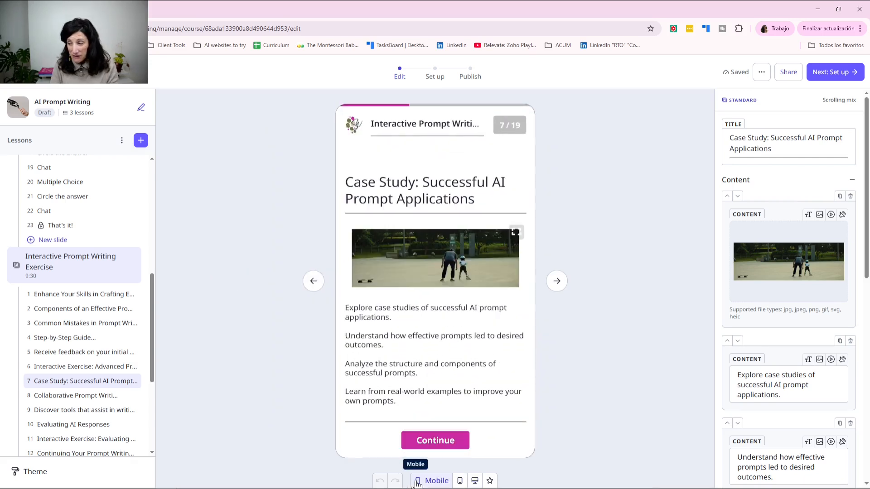
click(460, 481)
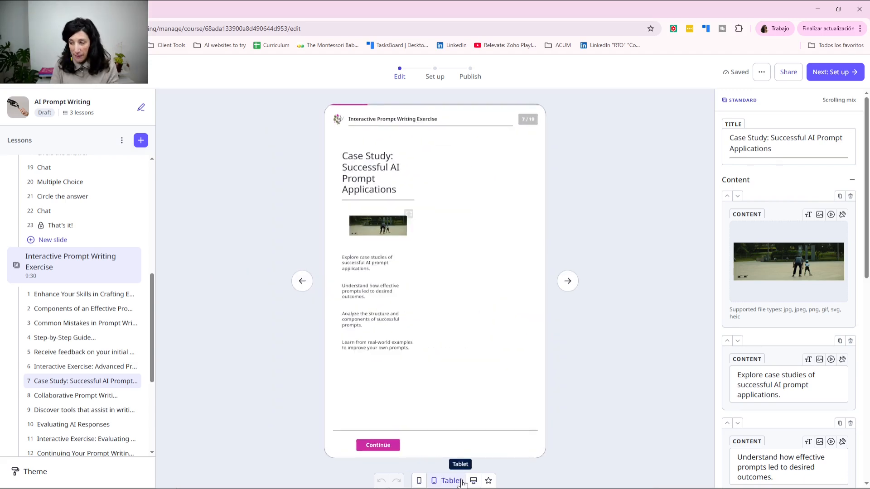
click(474, 482)
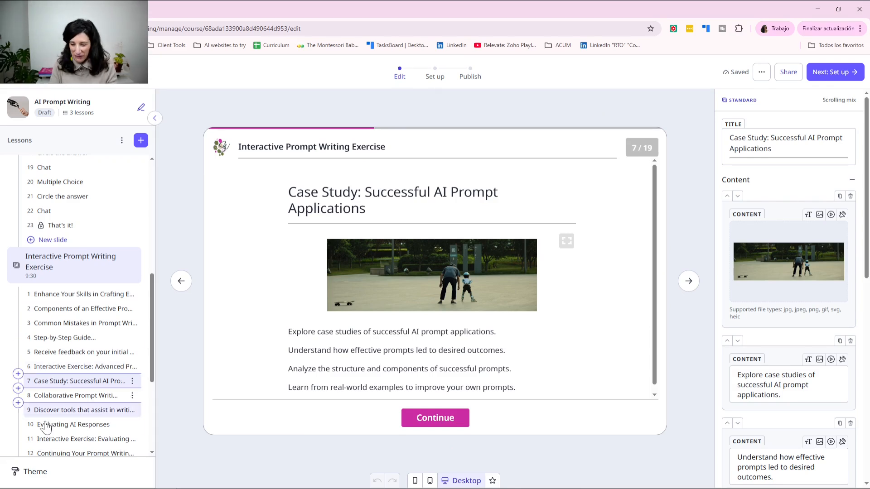
Step: Open the course Theme and follow the Default tooltip's app settings link
click(36, 472)
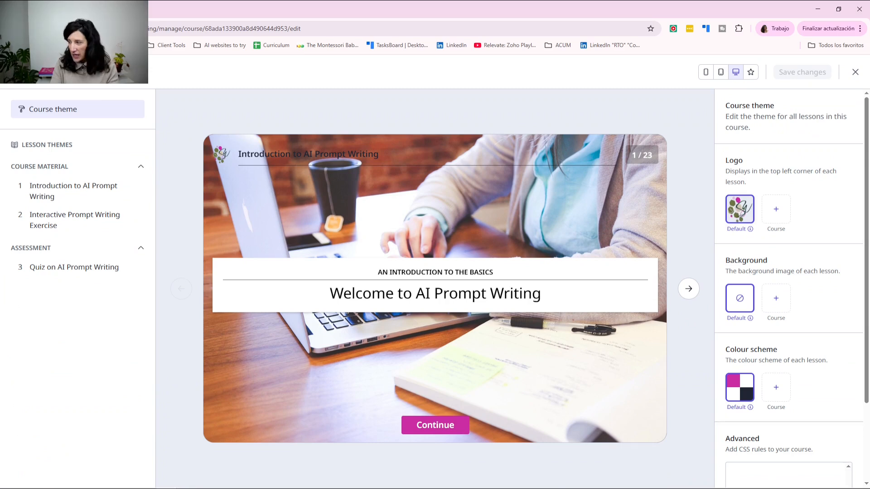
mouse_move(750, 230)
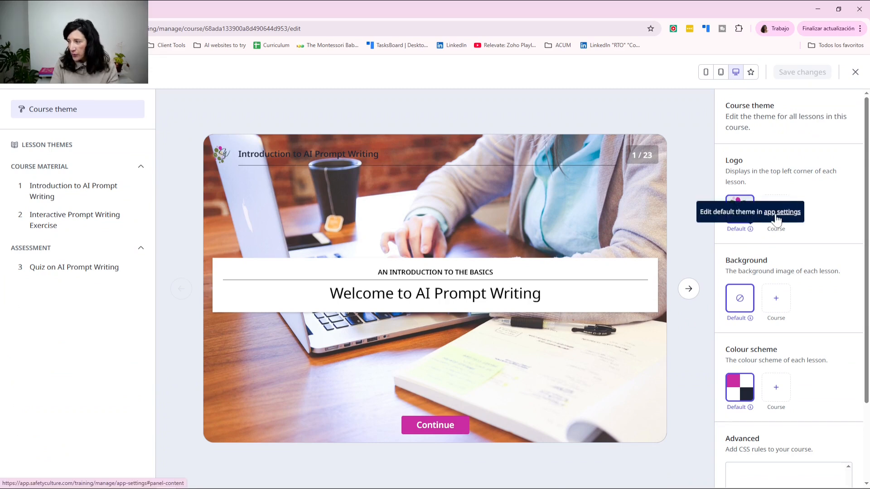
click(776, 214)
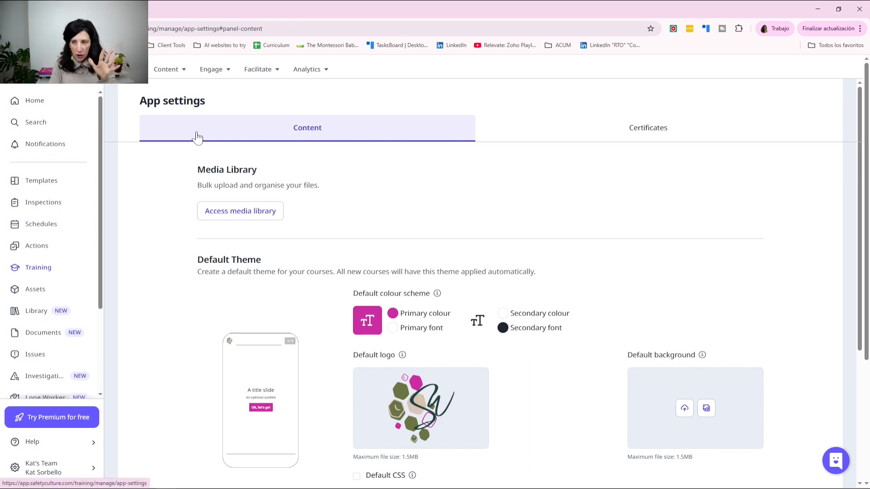
Step: Return to the app settings page and scroll to the Default Theme section
click(35, 273)
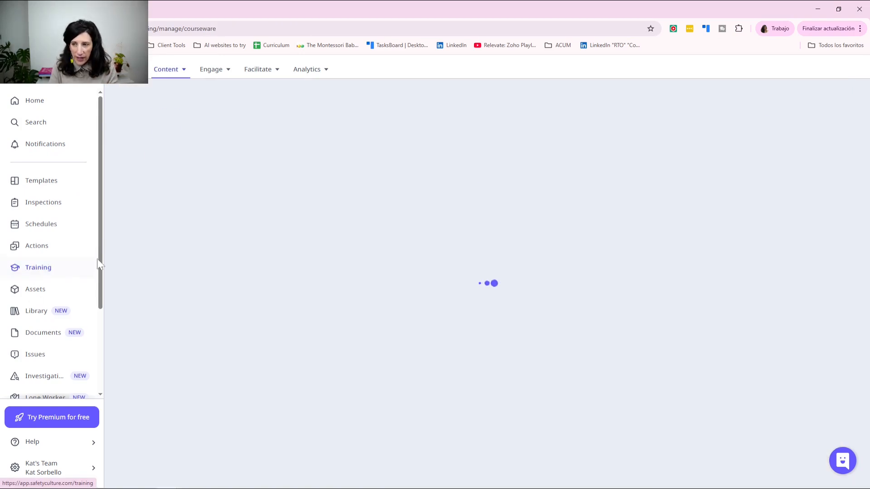
click(174, 72)
click(673, 111)
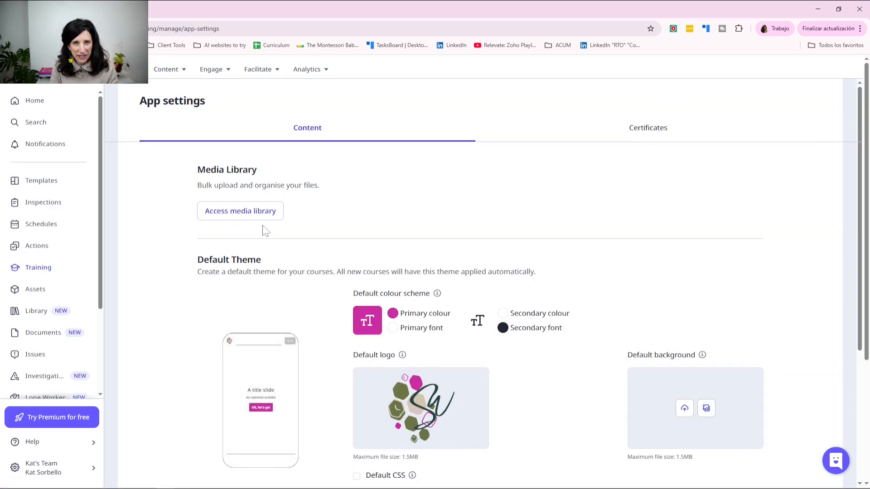
scroll(416, 311, down, 2)
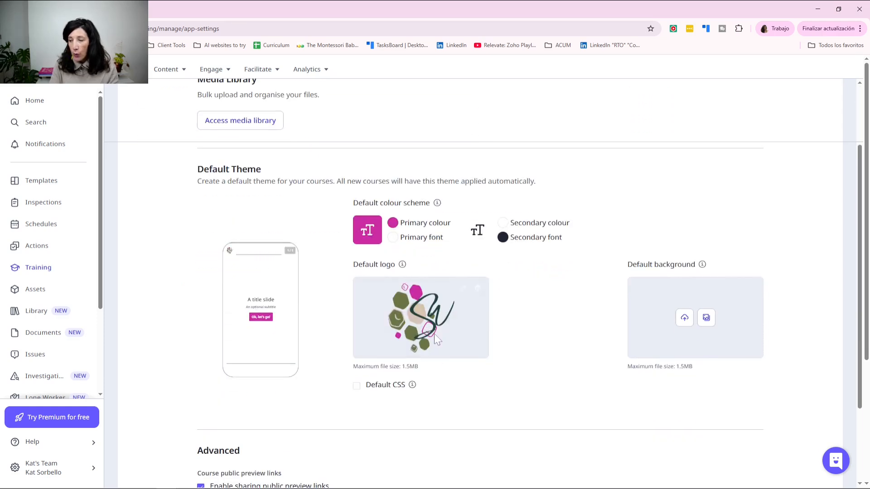
mouse_move(439, 306)
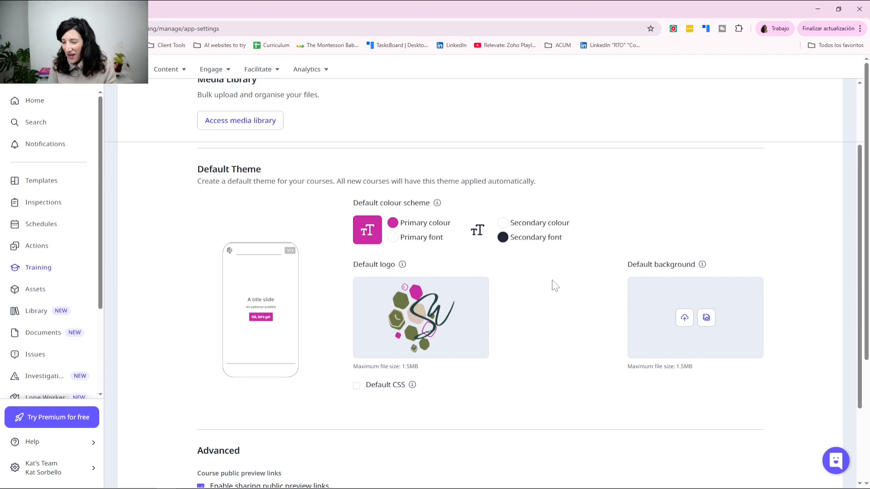
click(169, 70)
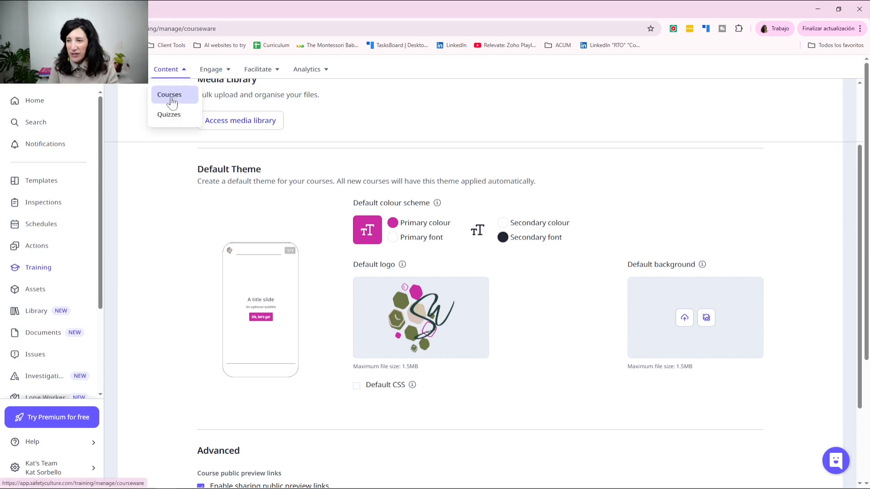
Step: Open the AI Prompt Writing course's Theme settings from the courses list
click(168, 94)
click(208, 272)
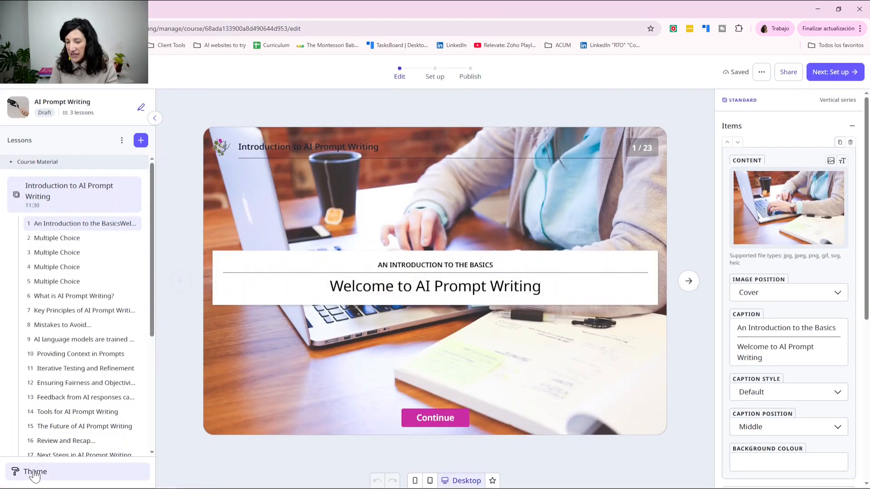
click(27, 472)
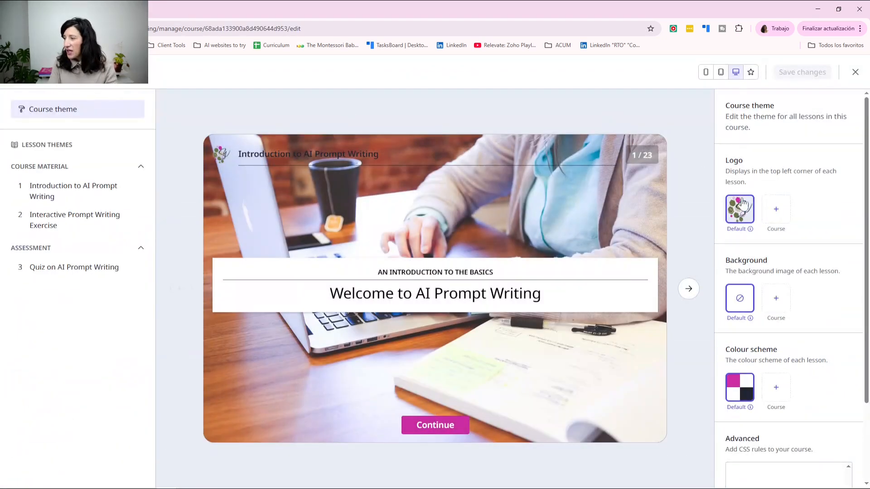
Step: Set both Logo and Colour scheme to Course instead of Default, and begin custom CSS
mouse_move(743, 206)
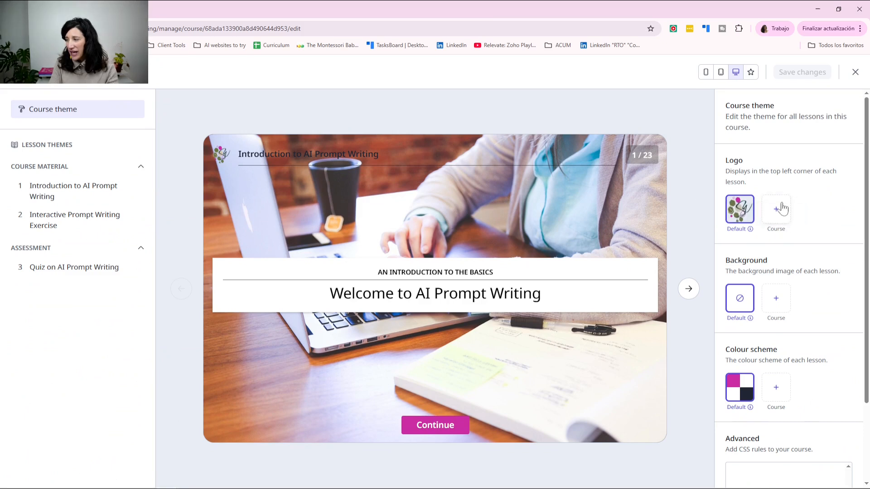
click(776, 211)
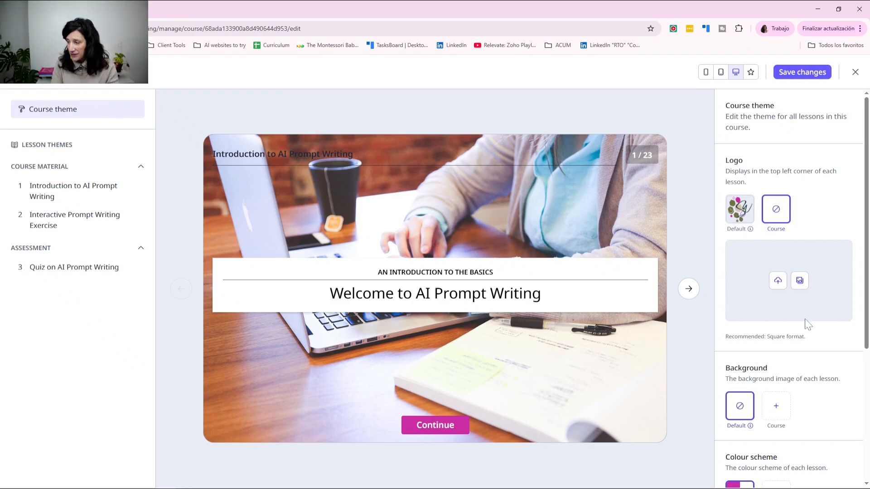
scroll(806, 322, down, 2)
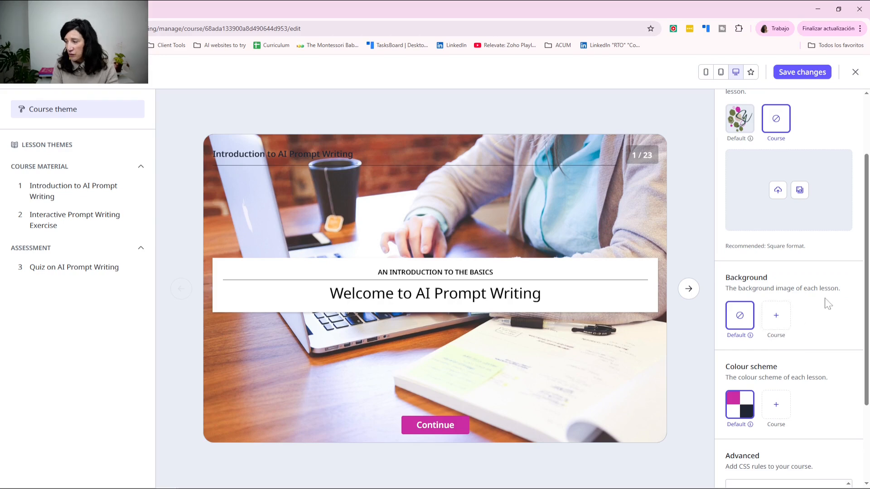
scroll(823, 301, down, 2)
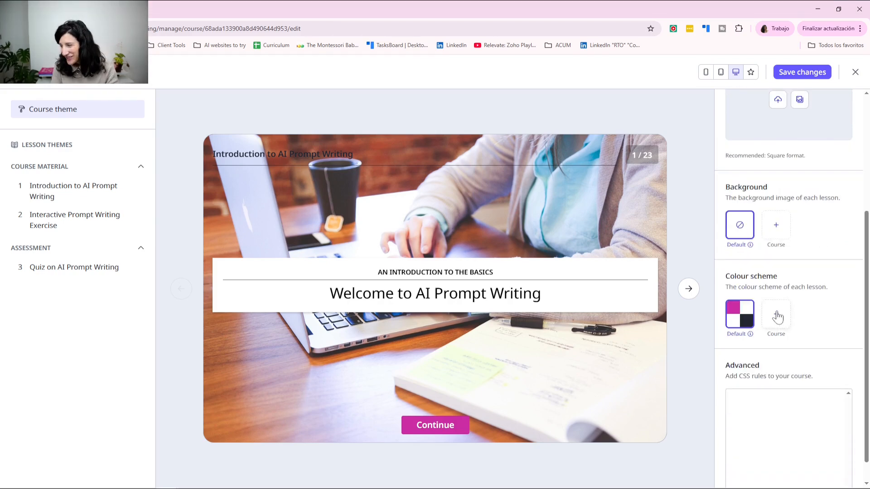
click(777, 317)
scroll(816, 322, down, 3)
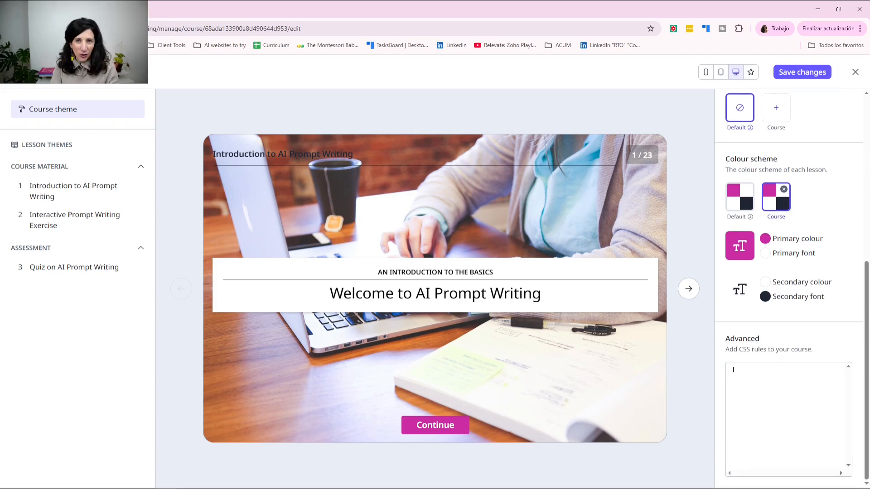
click(734, 370)
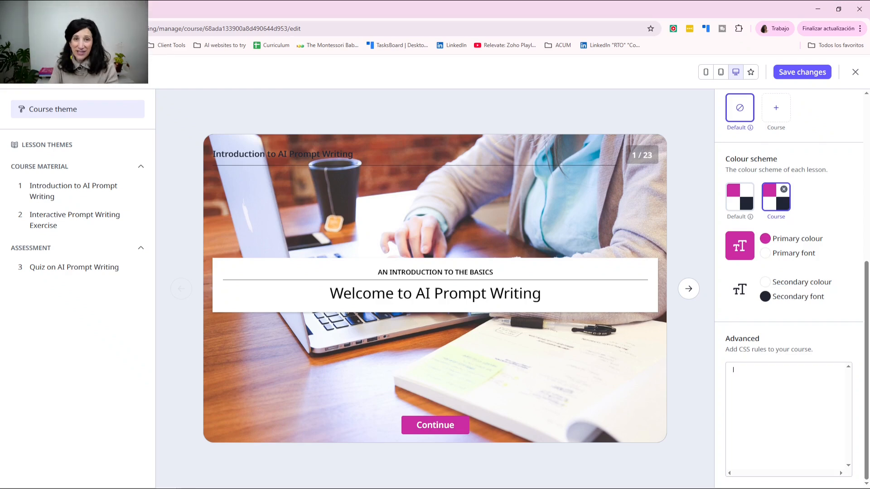
Step: Save the theme, then switch on the public preview link in Share and copy it
click(788, 75)
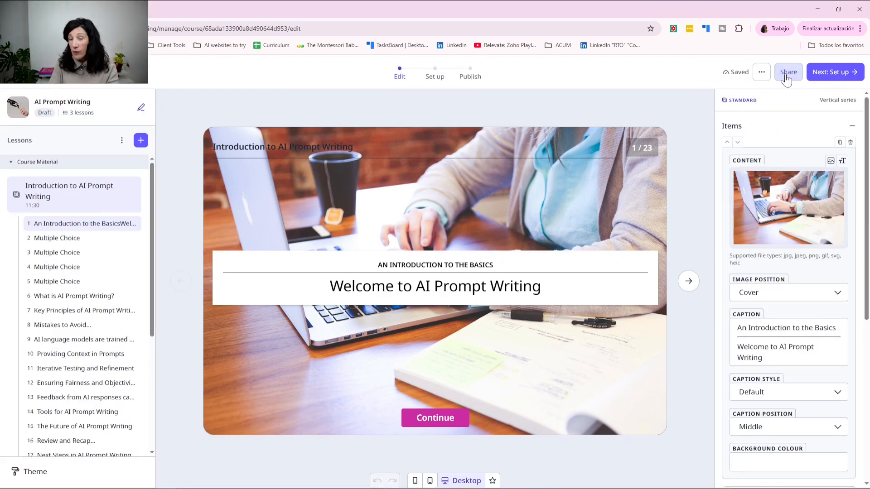
click(785, 76)
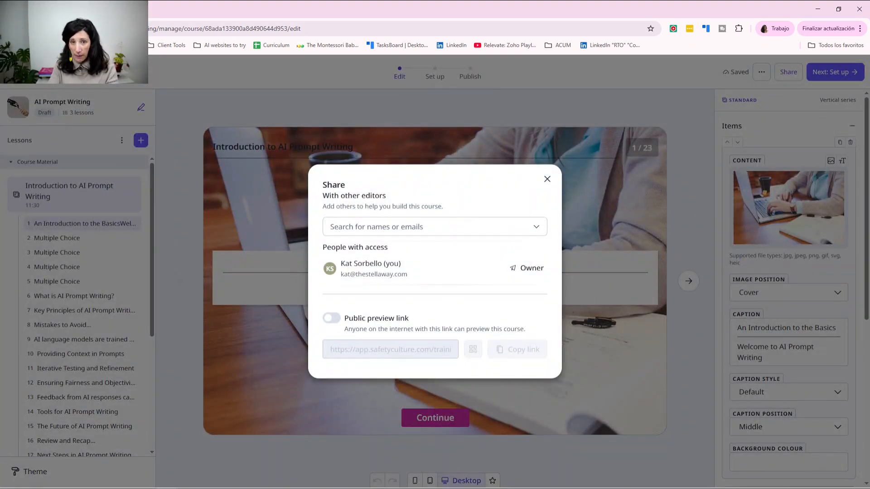
click(423, 228)
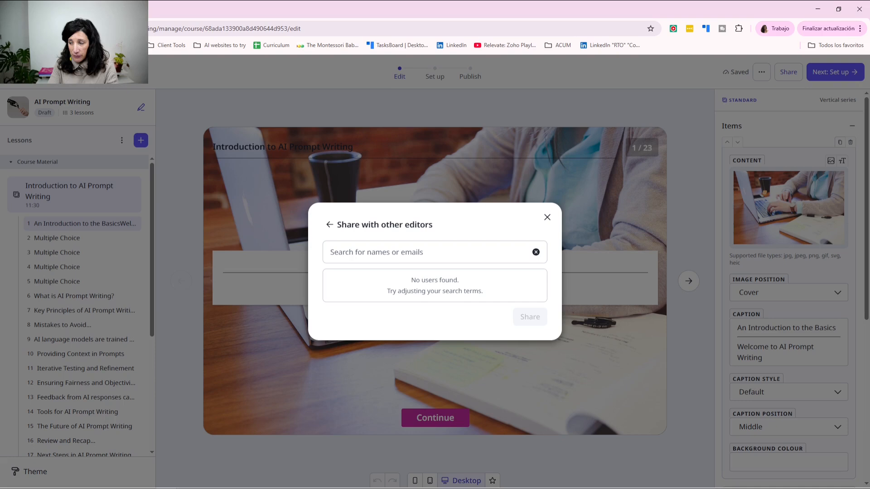
click(329, 225)
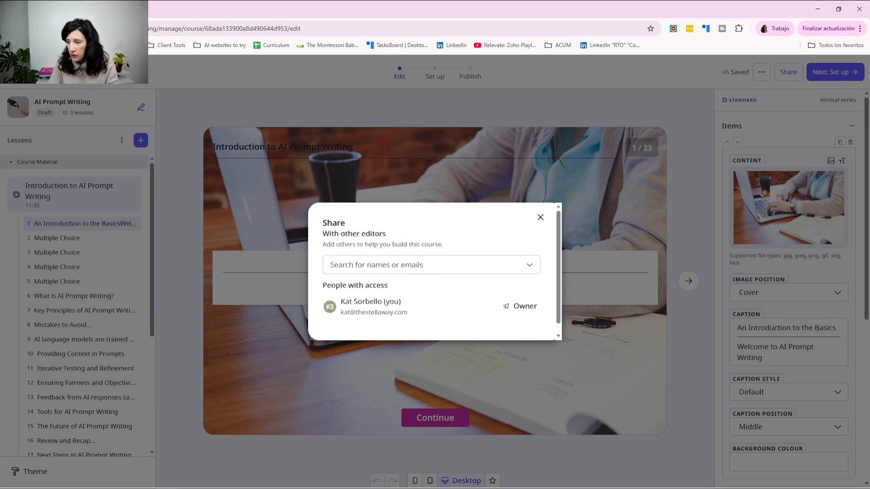
click(332, 318)
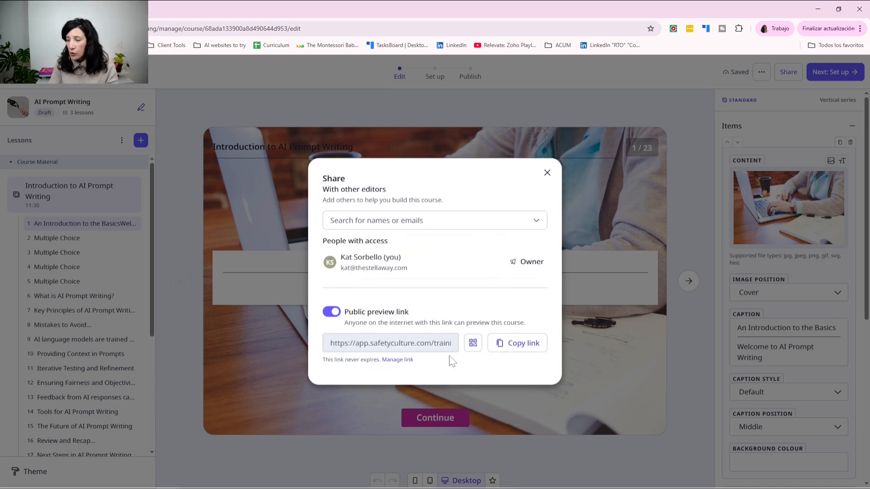
click(520, 351)
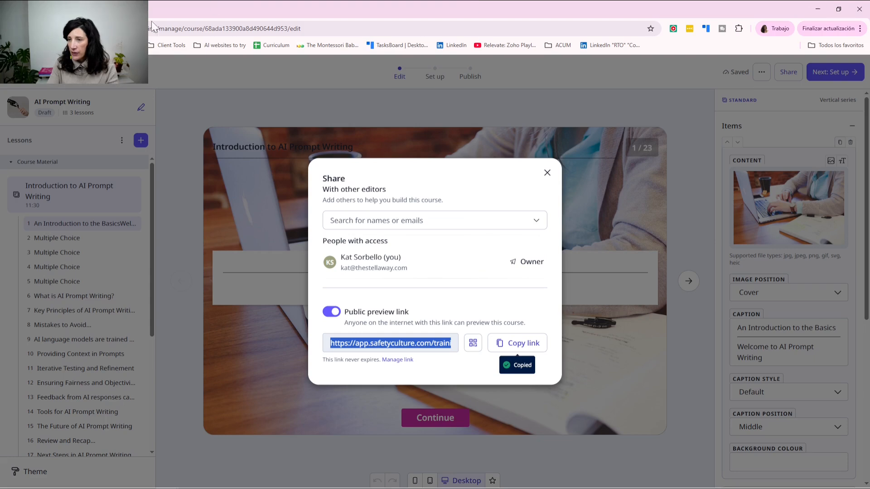
Step: Load the copied preview link in a new tab and step through the first slides
key(ctrl+t)
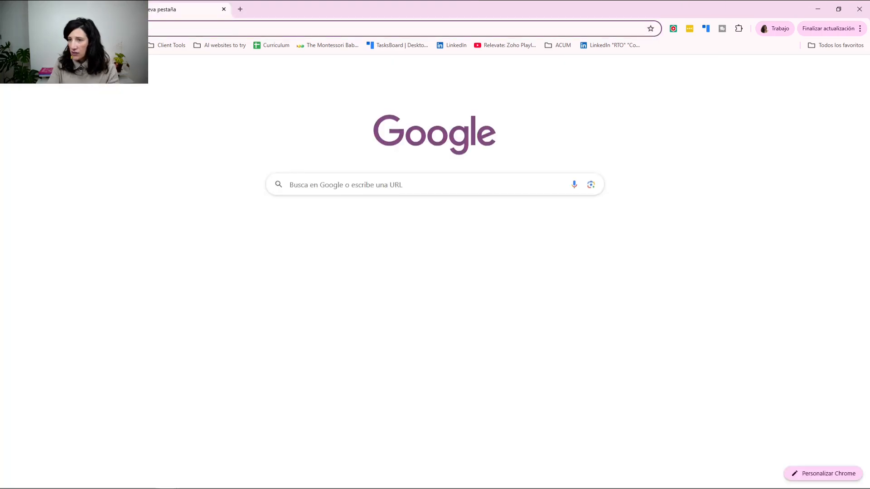
key(ctrl+v)
key(Return)
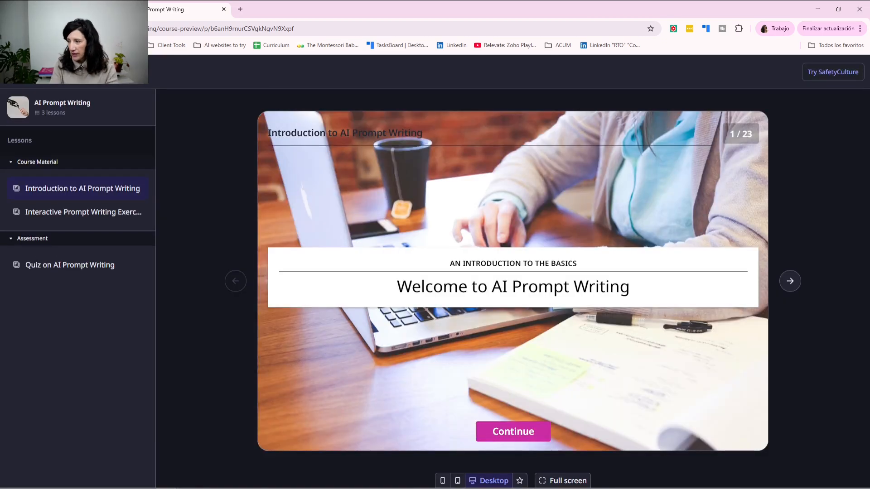
click(788, 291)
click(789, 291)
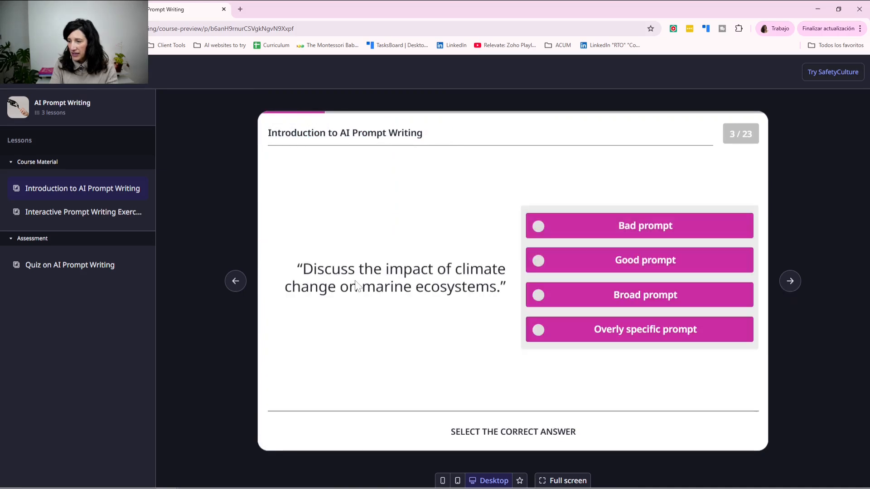
click(244, 285)
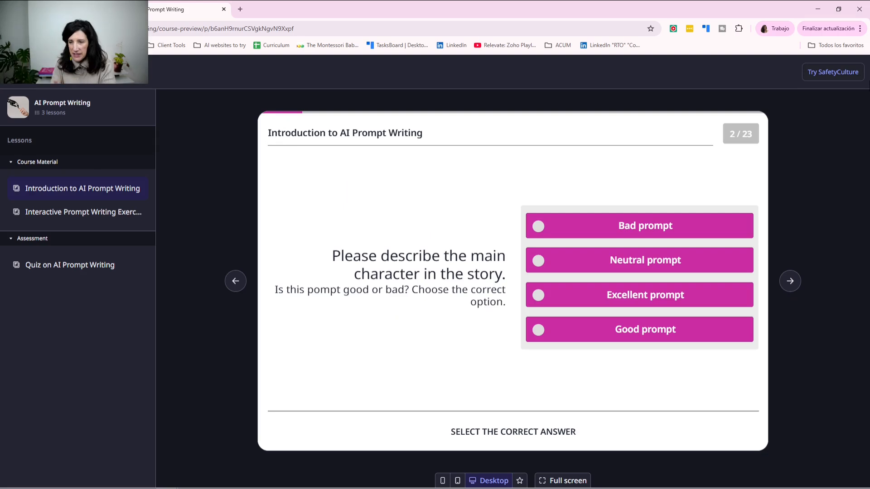
Step: Answer Bad prompt then Good prompt, switch to mobile layout and advance a slide
click(598, 234)
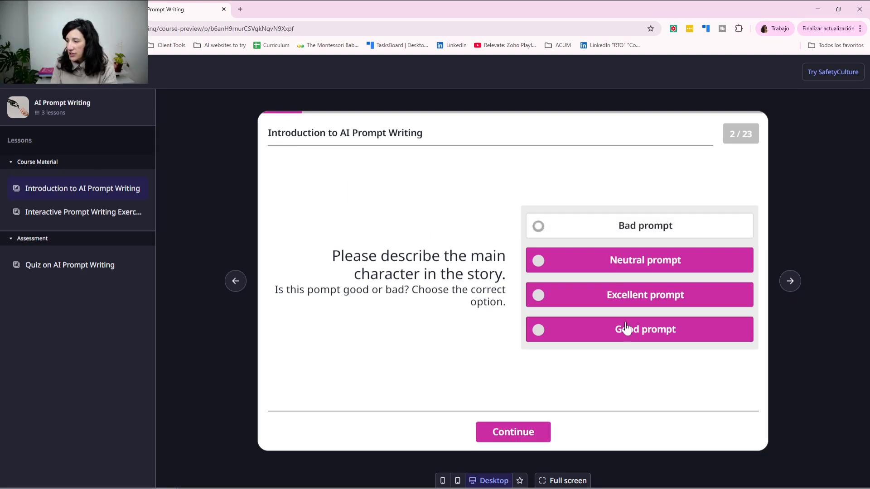
click(528, 431)
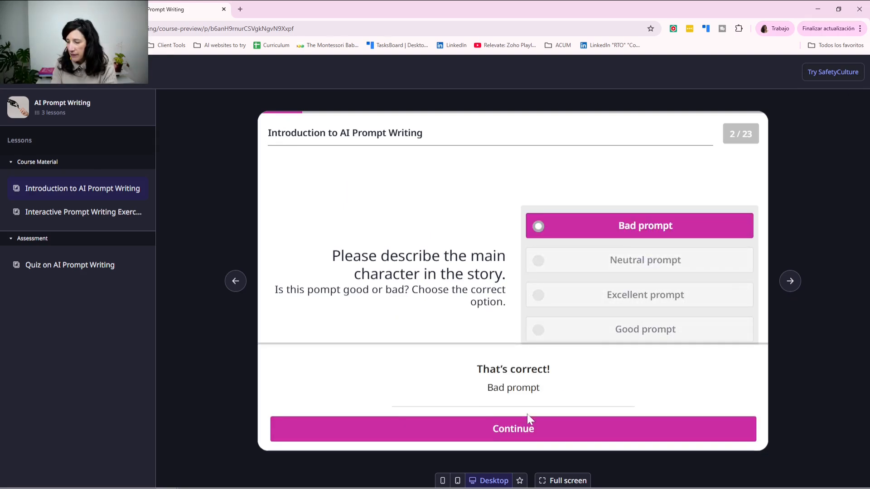
click(528, 419)
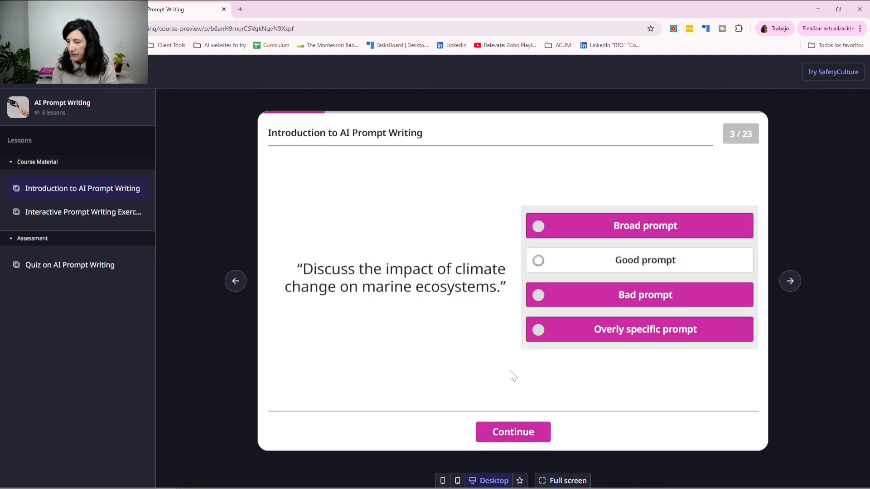
click(501, 428)
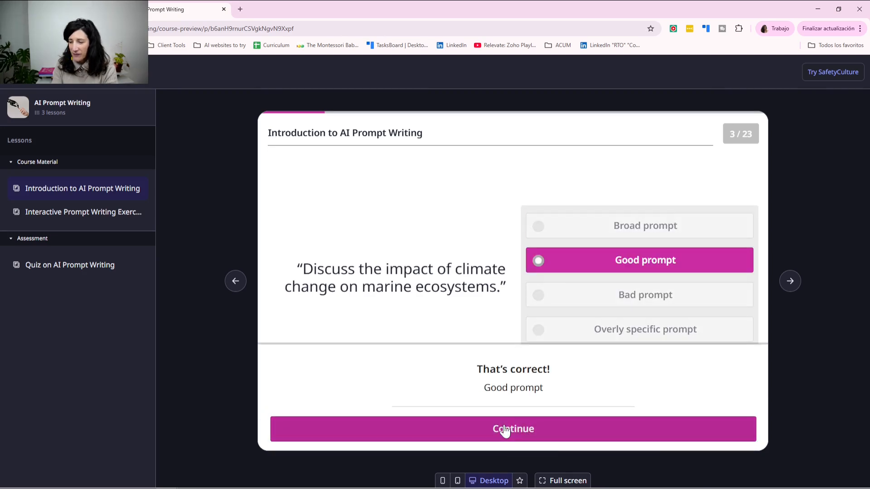
click(441, 480)
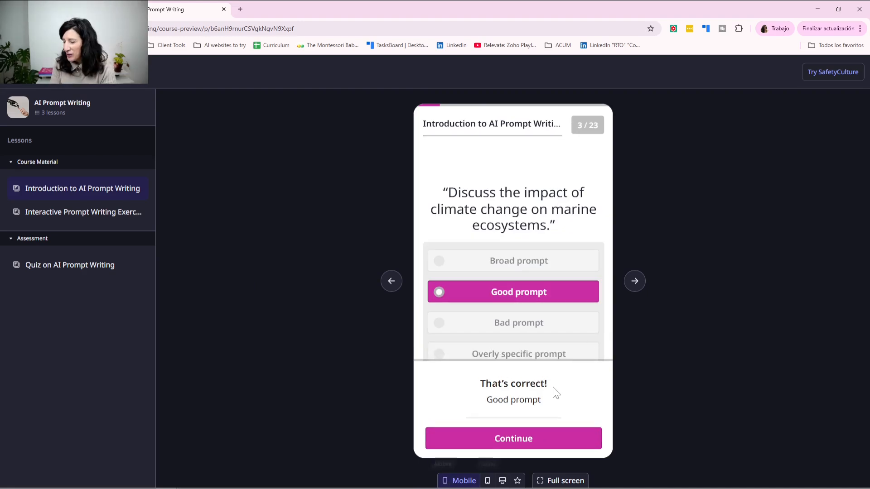
click(637, 285)
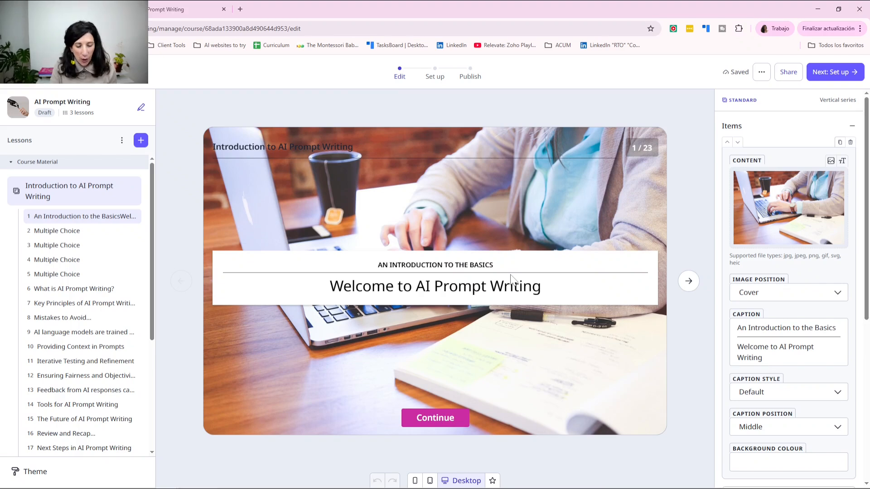
Step: Scroll through Overview, Completion, Briefcase and Languages setup, then go to Review and publish
click(824, 79)
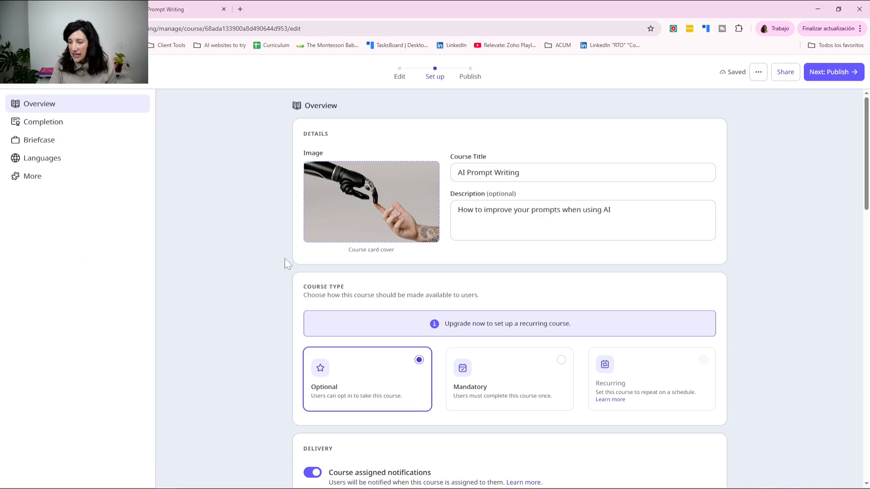
scroll(282, 259, down, 2)
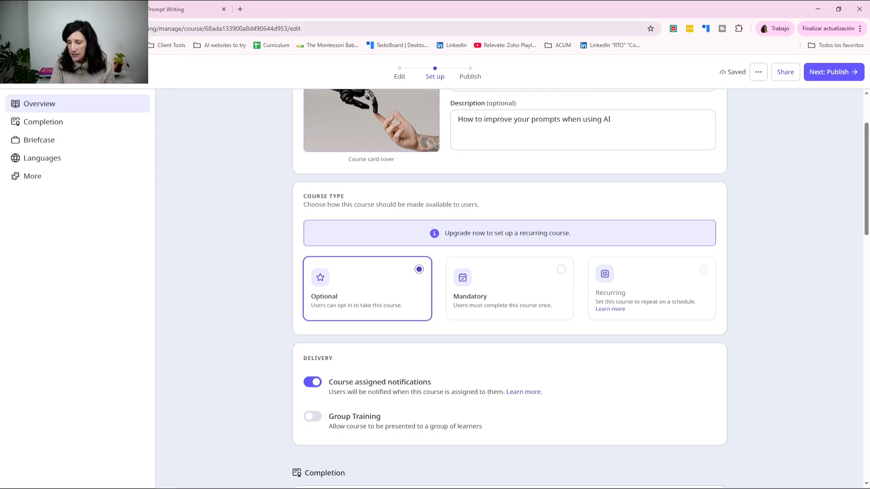
scroll(471, 435, down, 2)
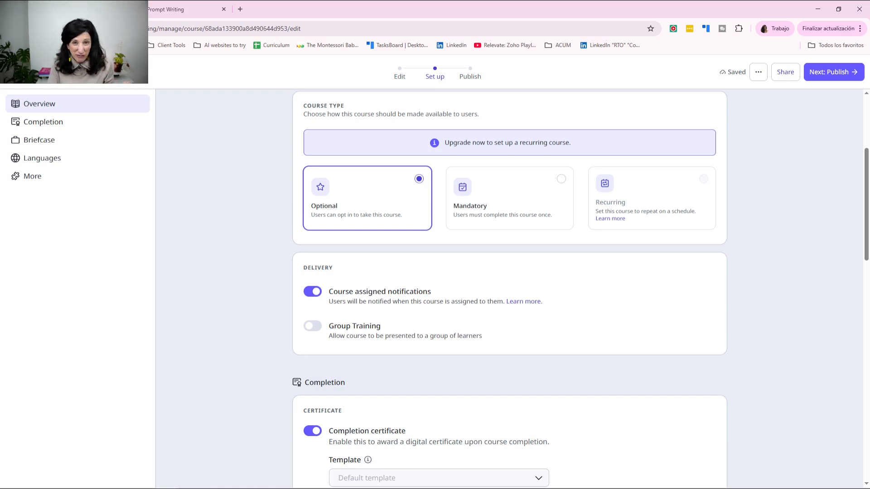
scroll(382, 326, down, 6)
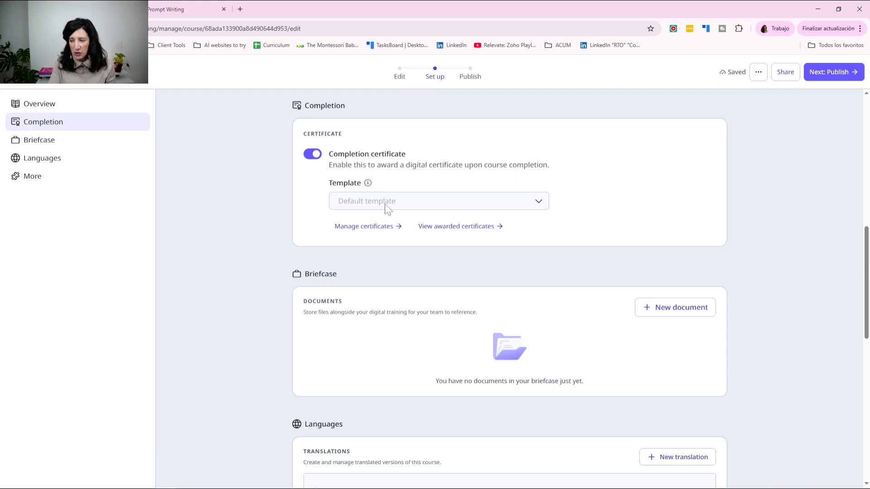
scroll(261, 243, down, 7)
scroll(260, 243, up, 3)
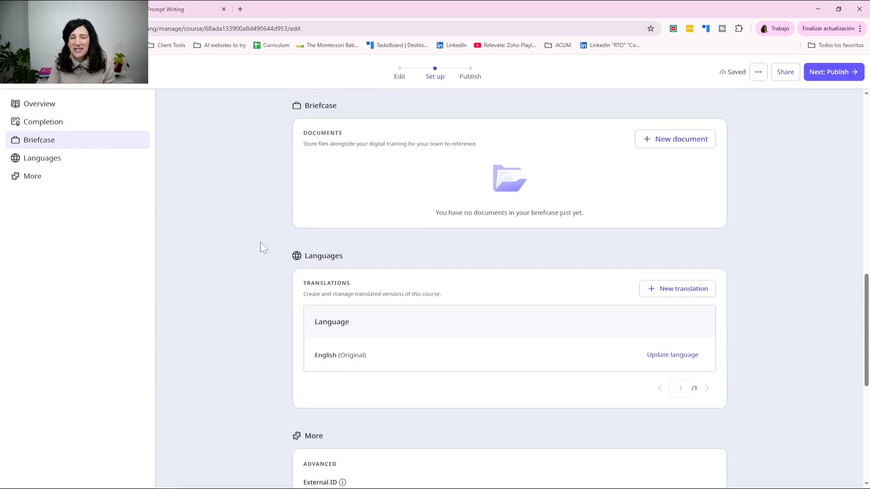
scroll(260, 242, down, 5)
scroll(273, 231, up, 9)
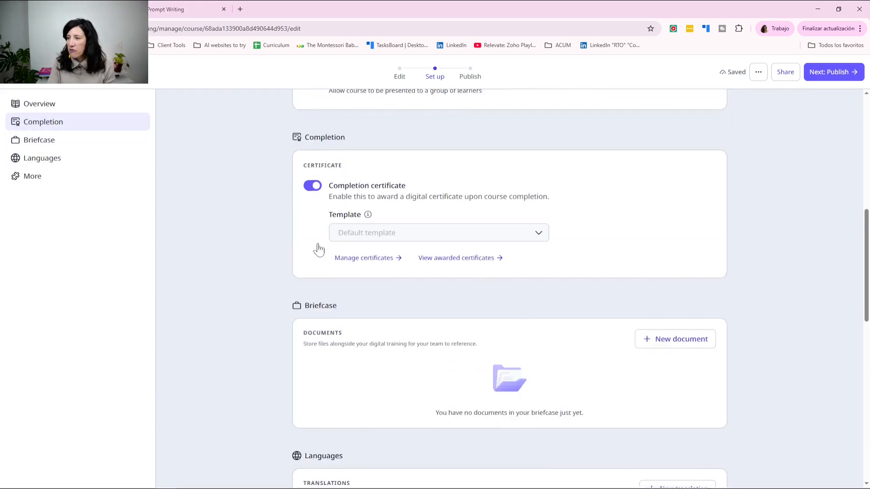
scroll(318, 248, up, 3)
click(834, 72)
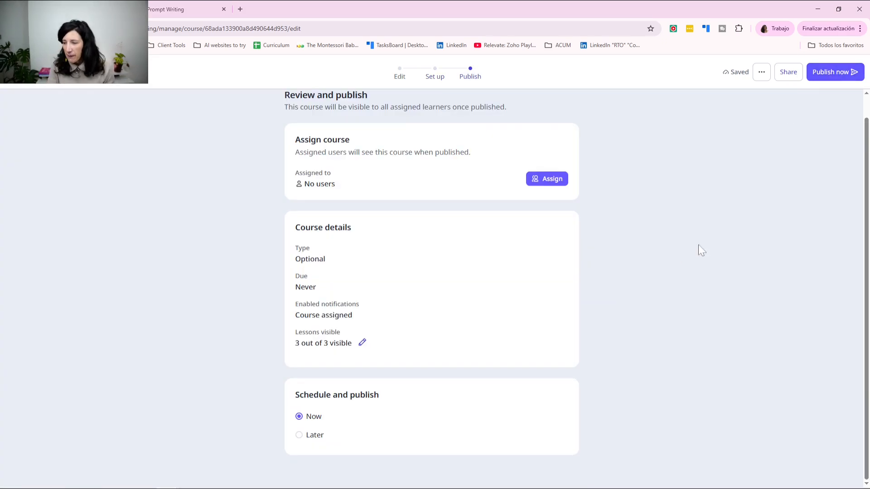
scroll(508, 269, up, 1)
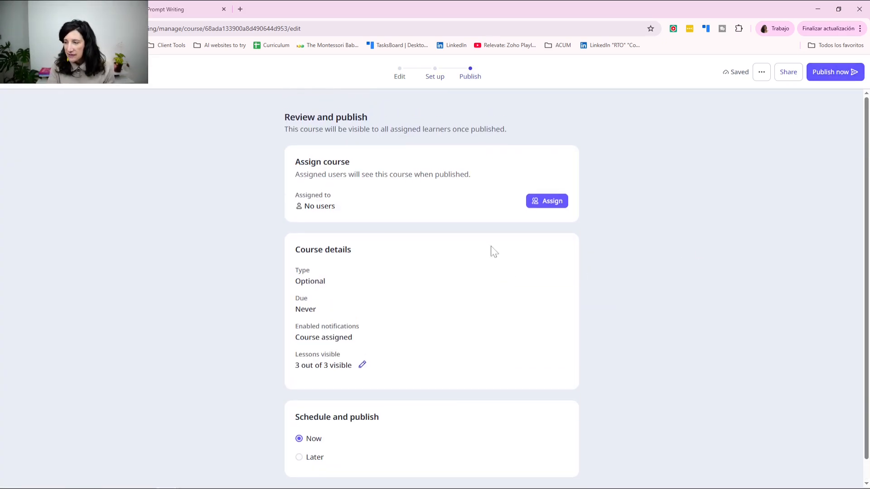
Step: Save the assignment with no assignees, publish now, and dismiss the We're live message
click(548, 205)
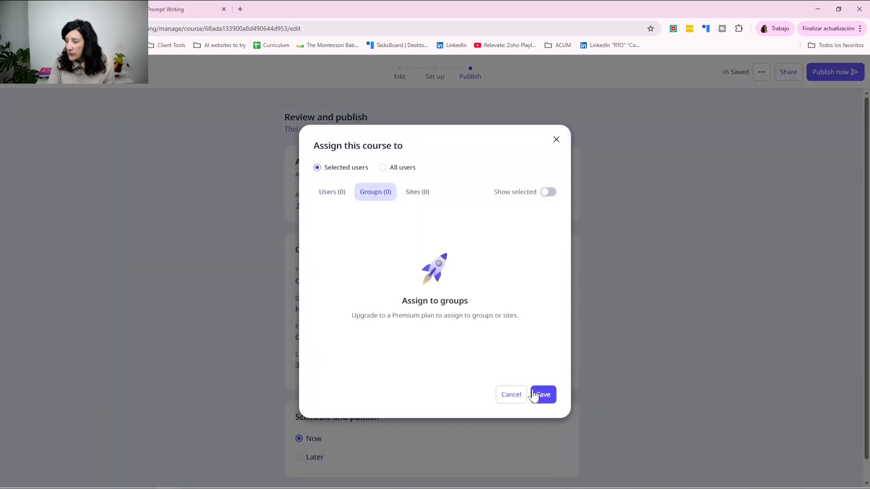
click(534, 394)
click(834, 73)
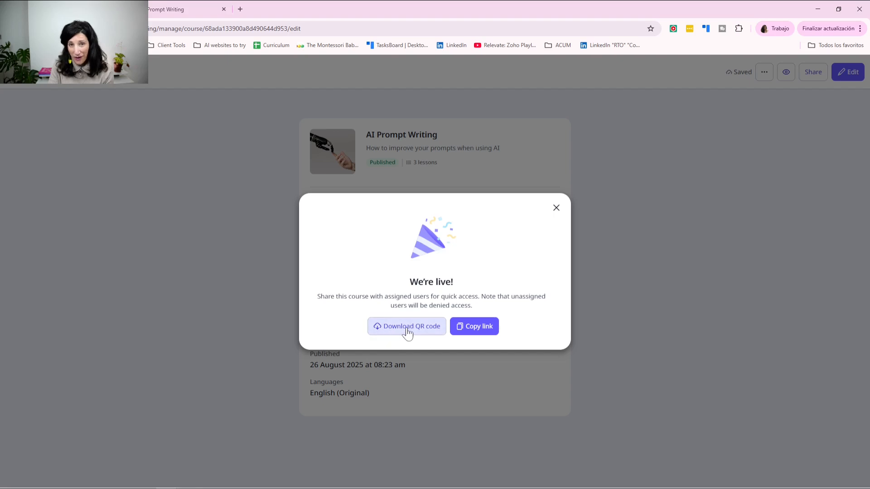
click(556, 208)
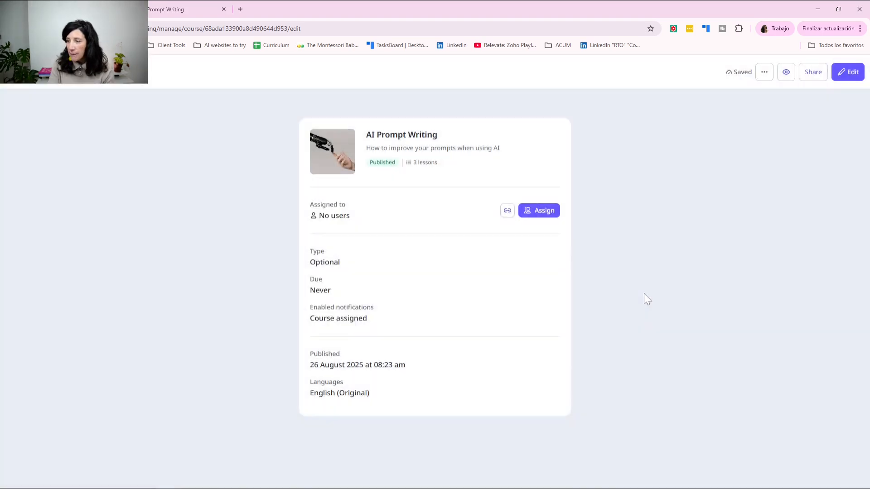
Step: Reopen AI Prompt Writing, save an empty assignment, and open the team account menu
click(15, 73)
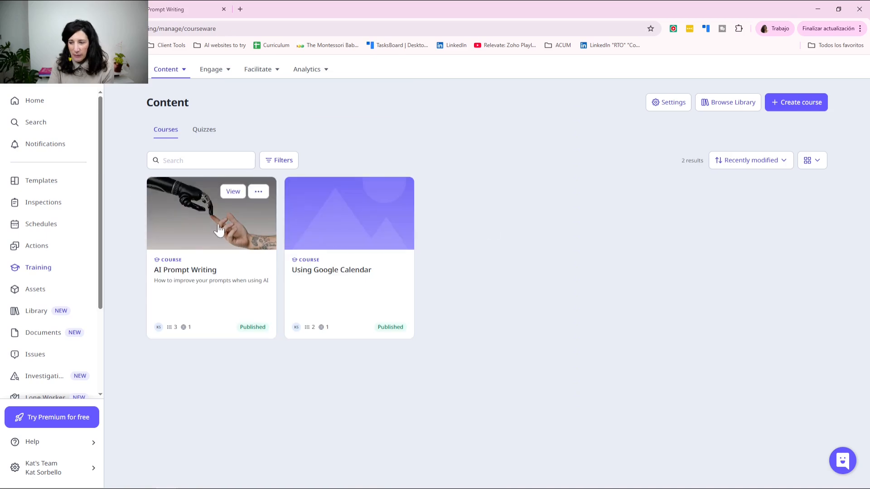
click(195, 224)
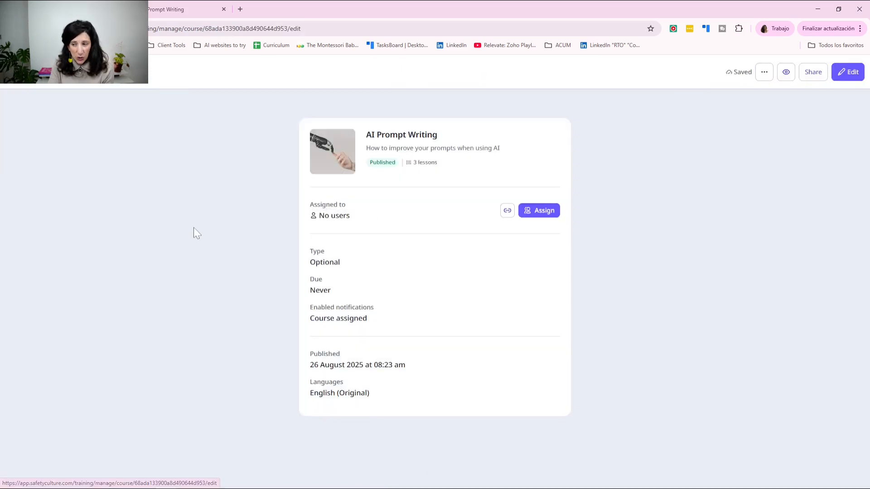
click(546, 214)
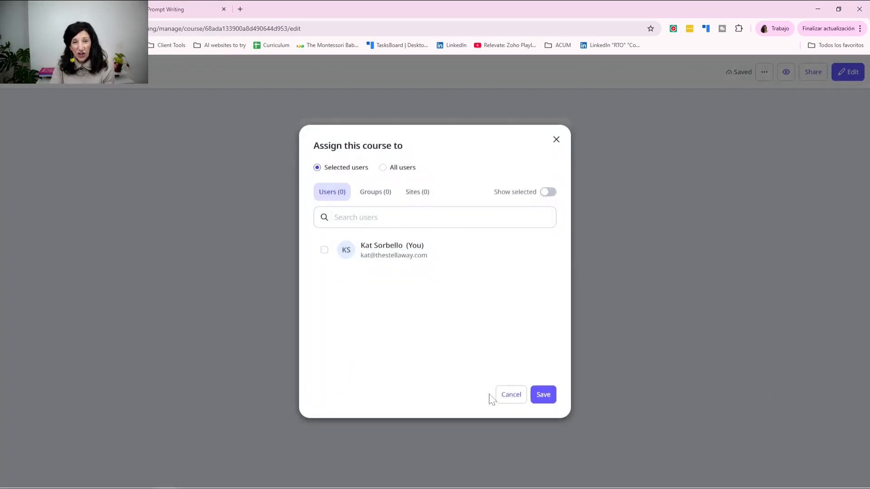
click(543, 395)
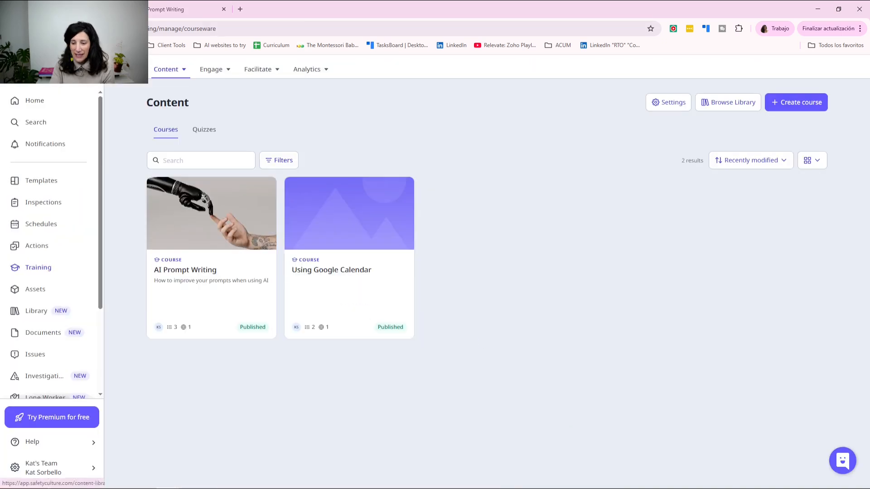
click(47, 465)
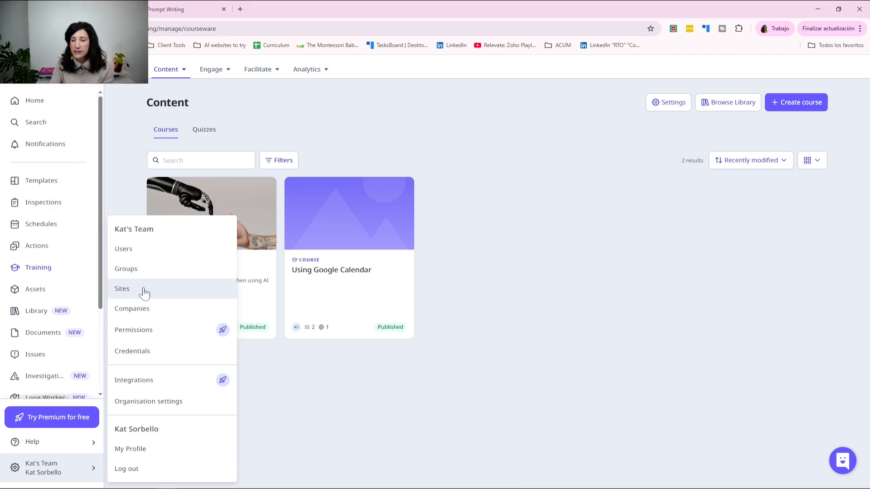
Step: On the Users page, enter the second user's e-mail, first name, last name and password
click(145, 248)
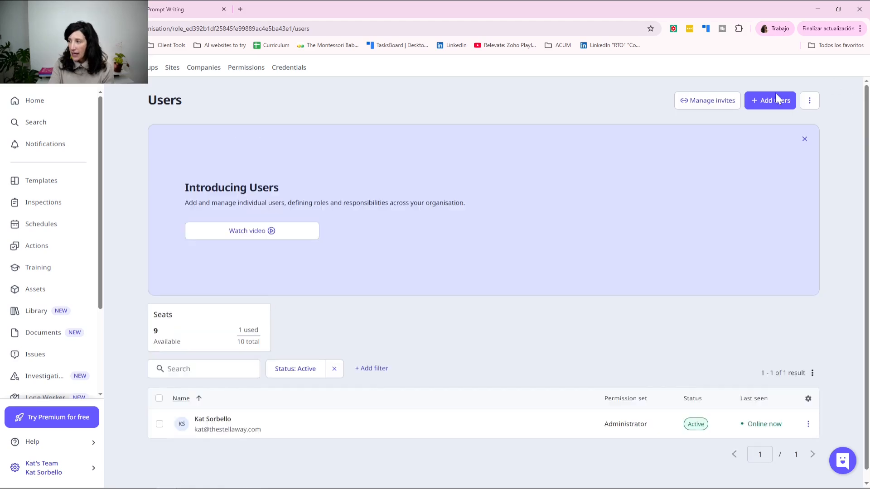
click(776, 100)
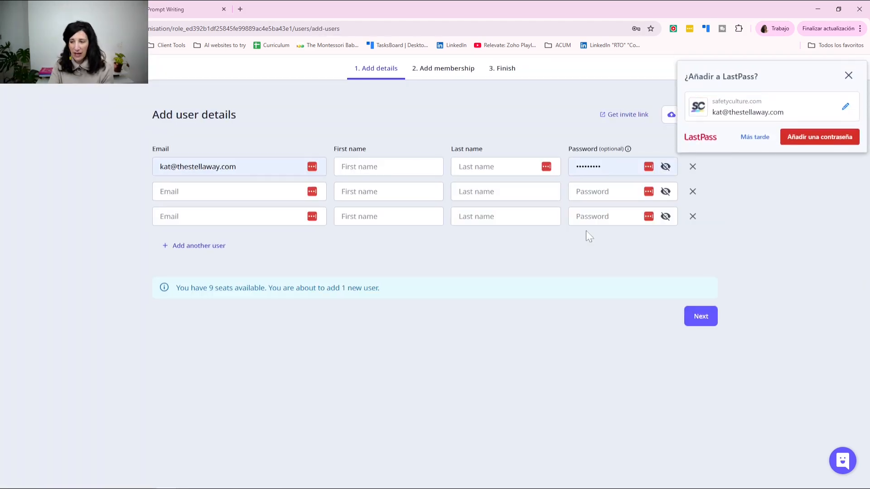
click(209, 191)
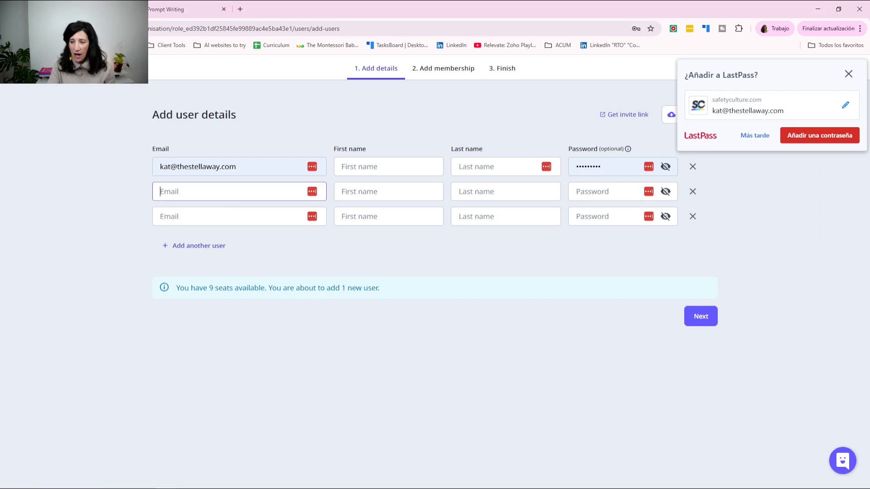
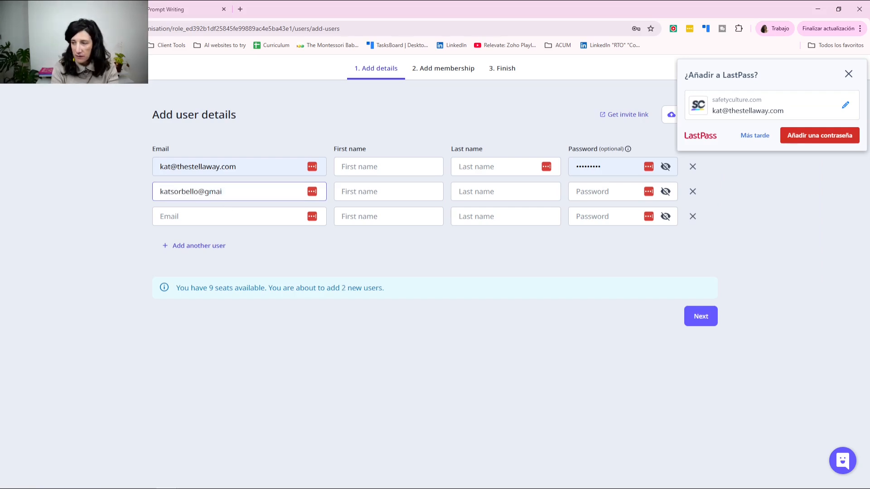
key(Tab)
key(Tab)
key(Tab)
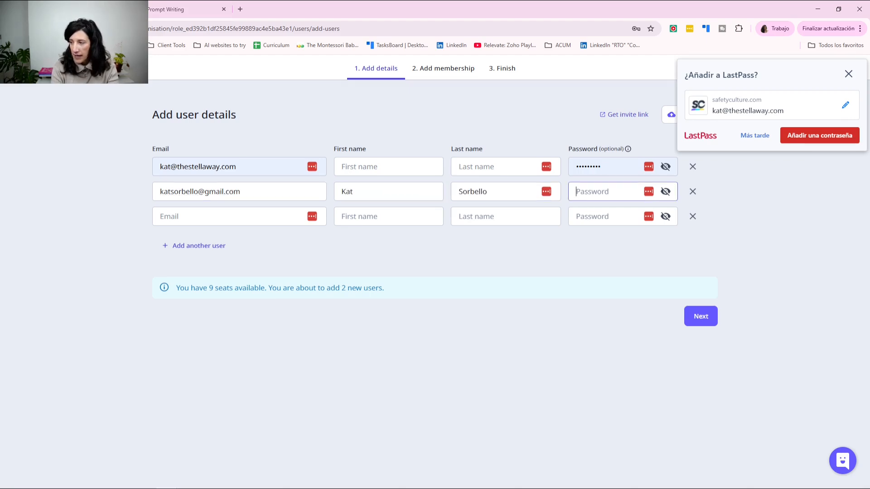
text(•••)
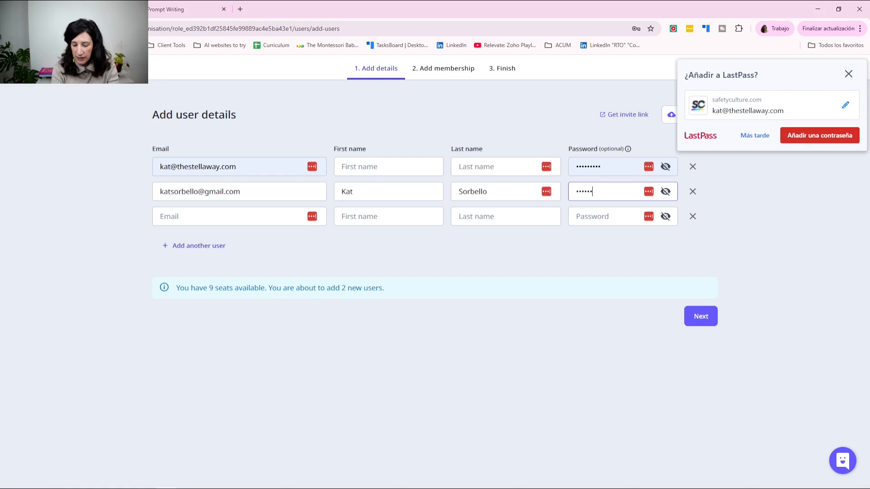
Step: Skip group membership, add the 2 users without notifying them, and return to the user list
click(703, 322)
click(332, 190)
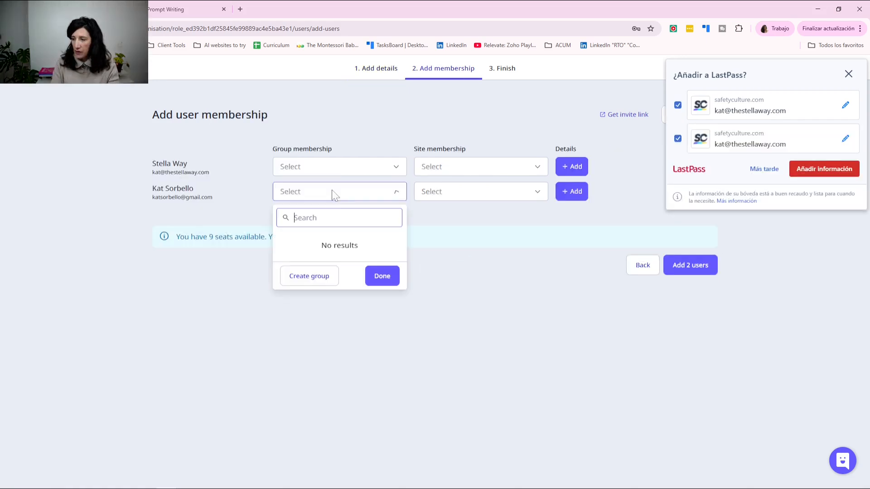
click(512, 333)
click(848, 74)
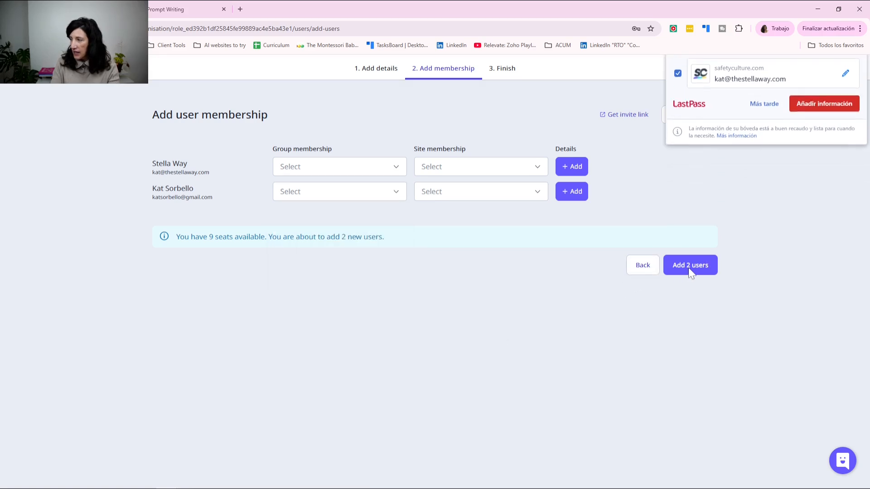
click(689, 267)
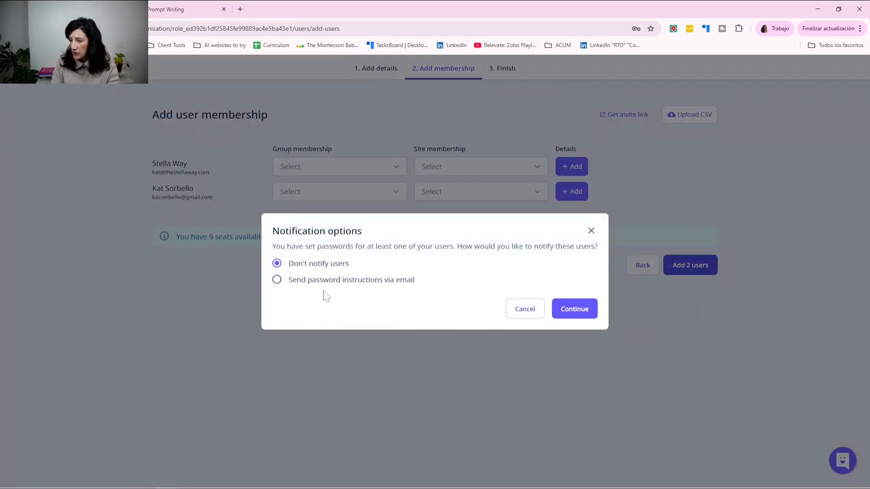
click(565, 312)
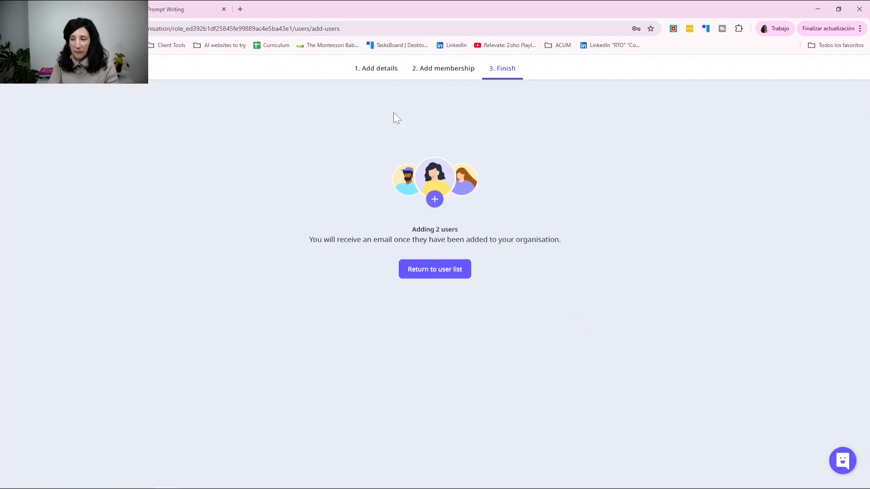
click(431, 274)
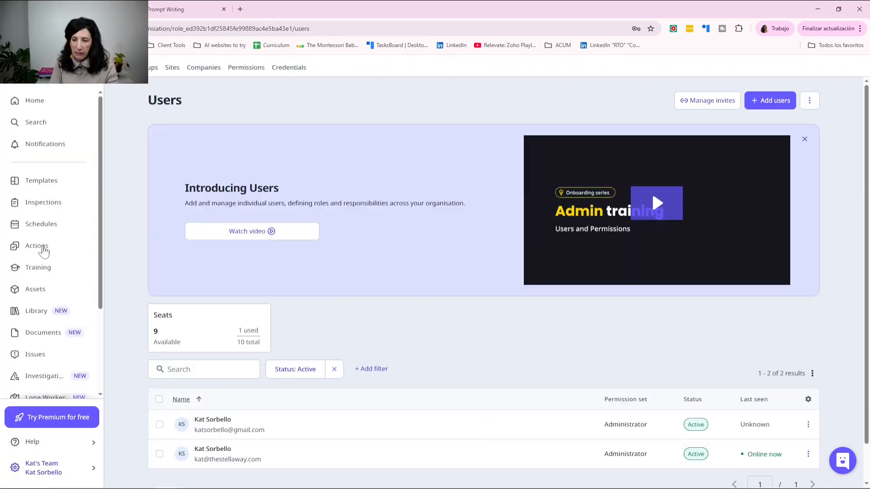
Step: Assign AI Prompt Writing to the newly added user found by name search, and save
click(33, 274)
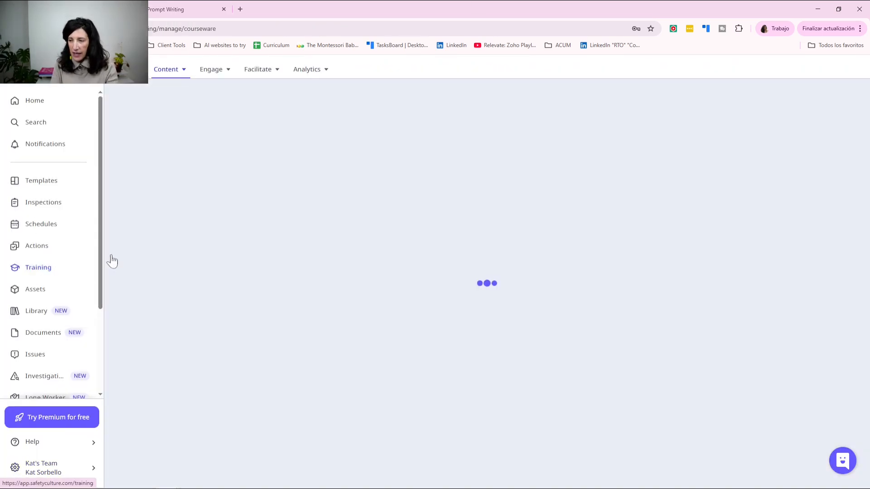
click(206, 220)
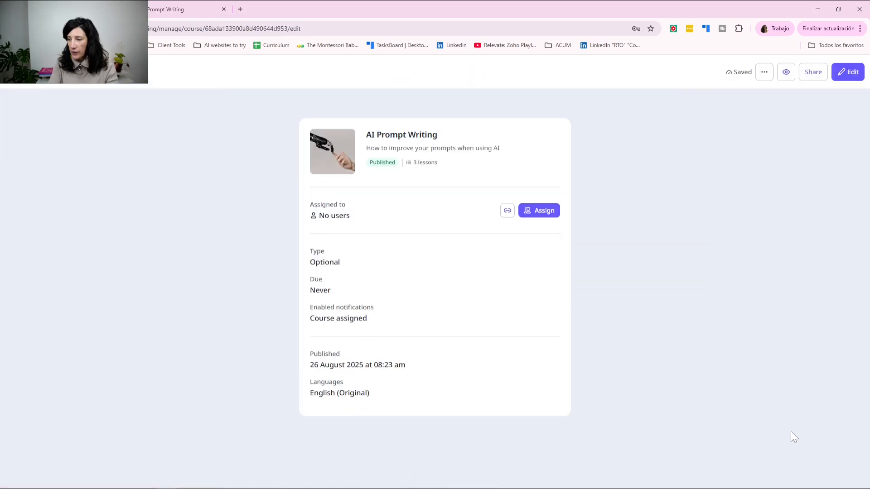
click(546, 212)
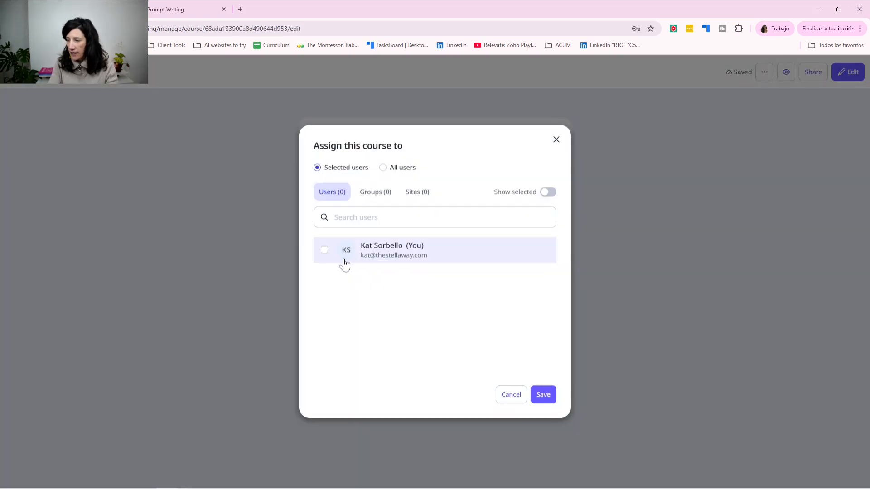
click(356, 217)
text(kat)
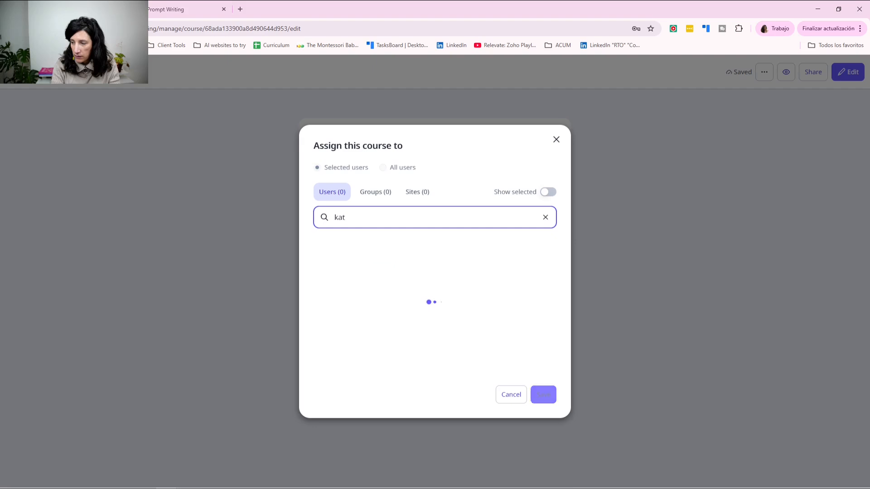
click(324, 250)
click(565, 422)
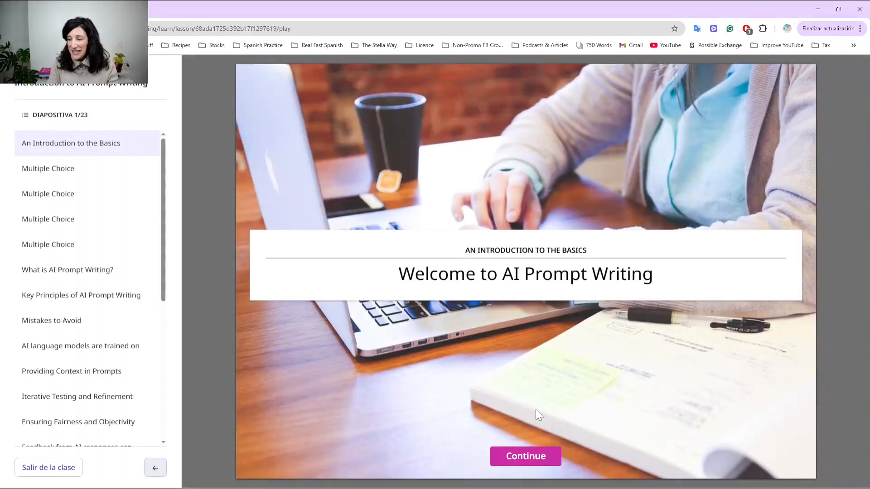
Step: Move past the welcome slide and answer the first two quiz slides with Good prompt and Broad prompt
click(519, 458)
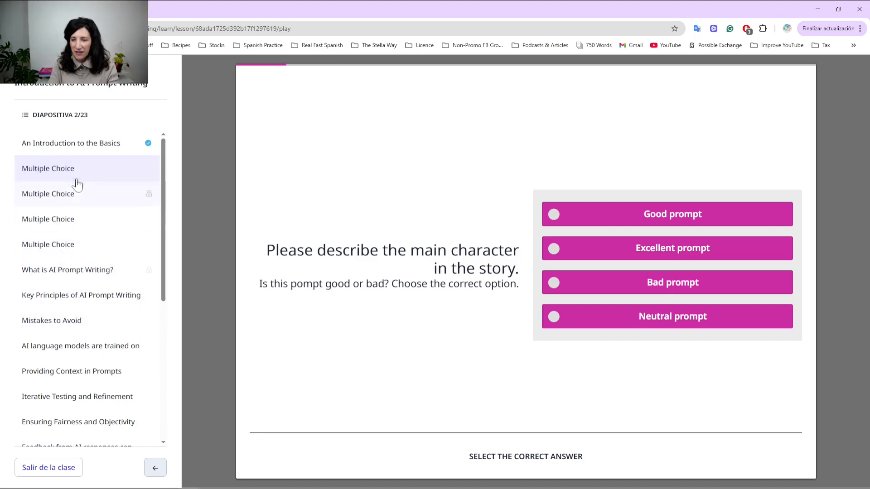
click(657, 217)
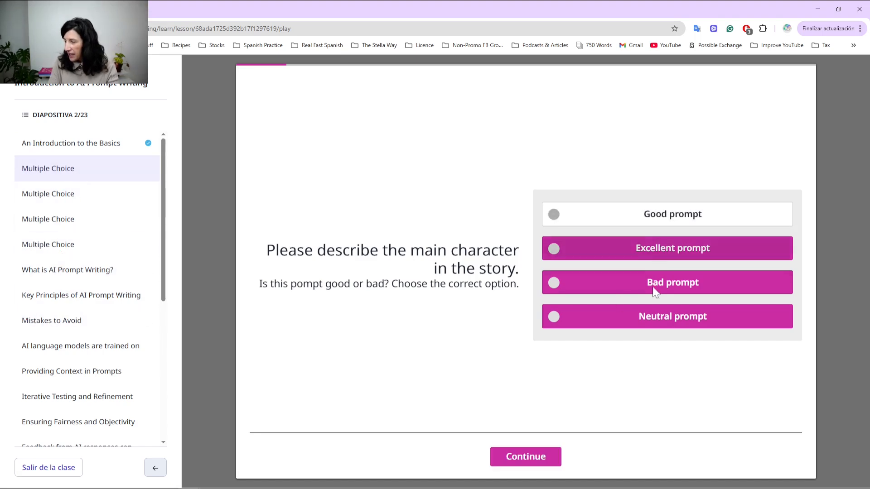
click(543, 458)
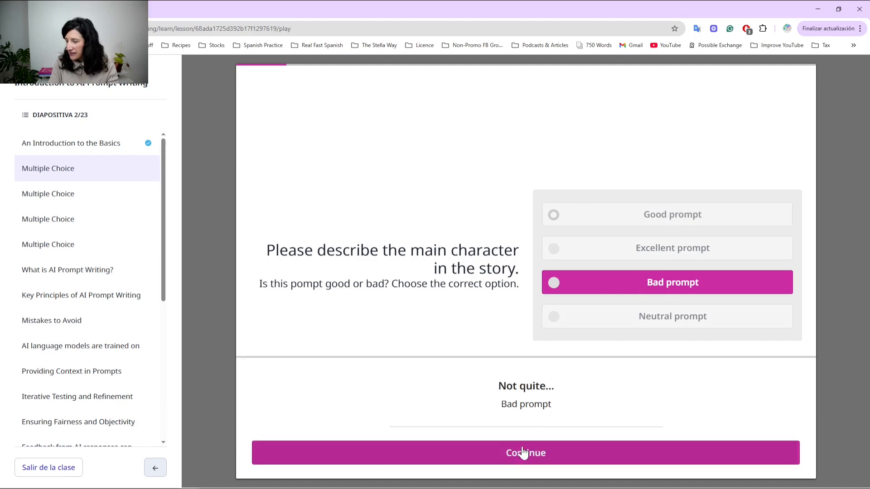
click(521, 455)
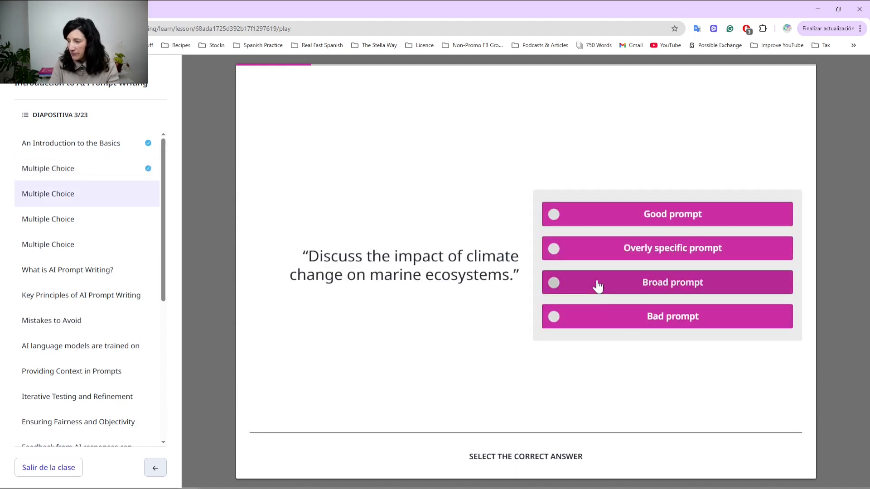
click(597, 285)
click(525, 458)
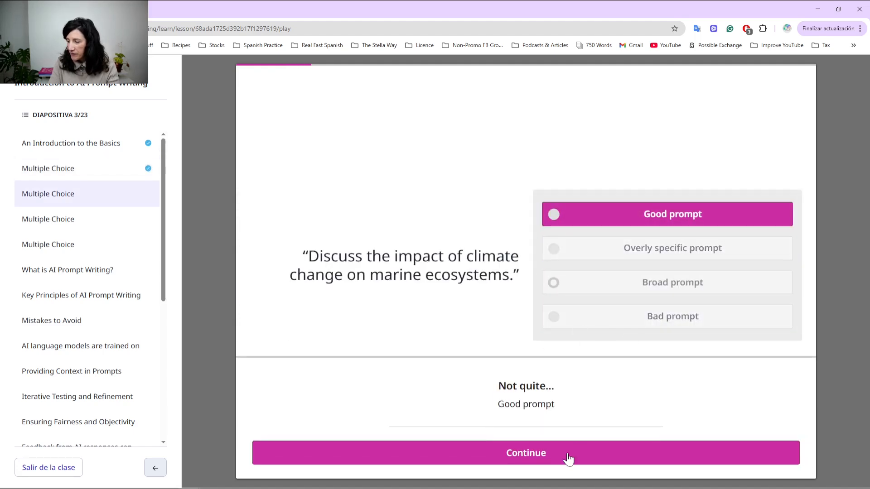
click(568, 459)
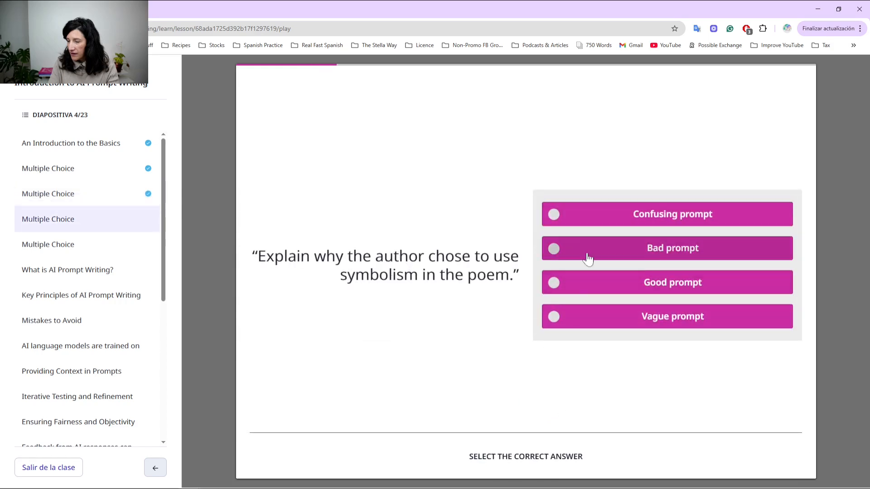
Step: Answer the next two quiz slides with Confusing prompt and Incomplete prompt, then advance to slide 6
click(584, 222)
click(526, 458)
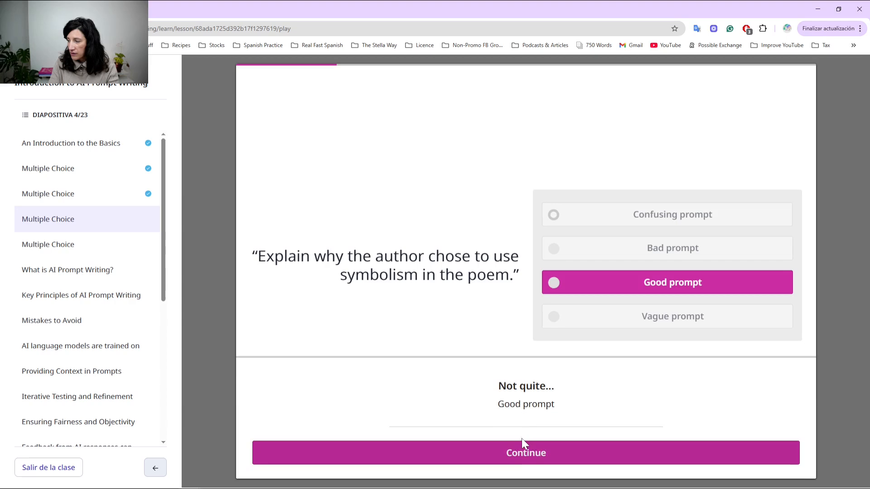
click(511, 452)
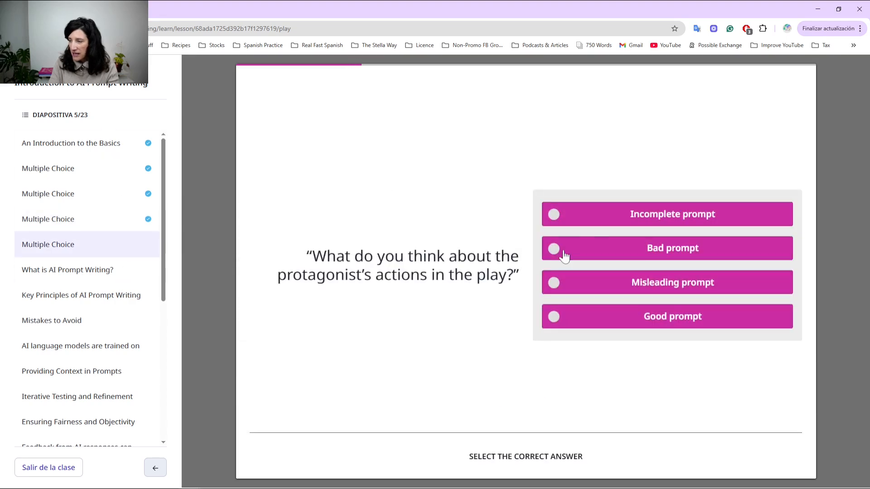
click(616, 213)
click(524, 460)
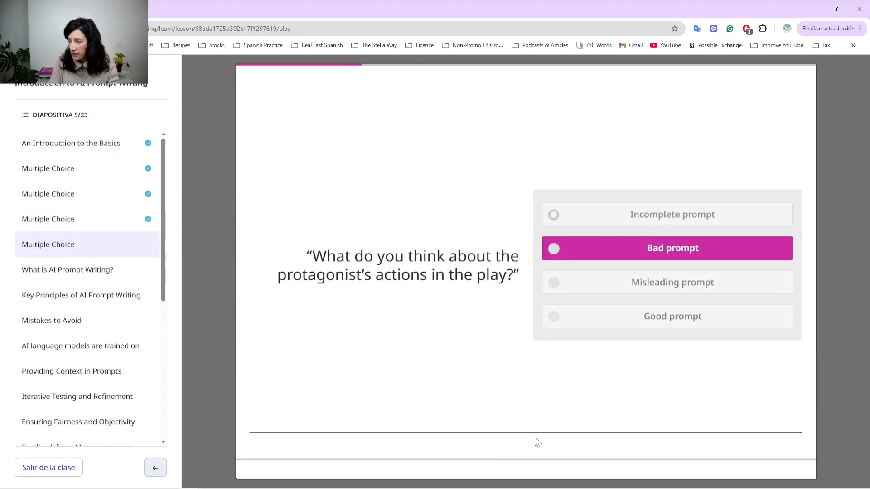
click(523, 453)
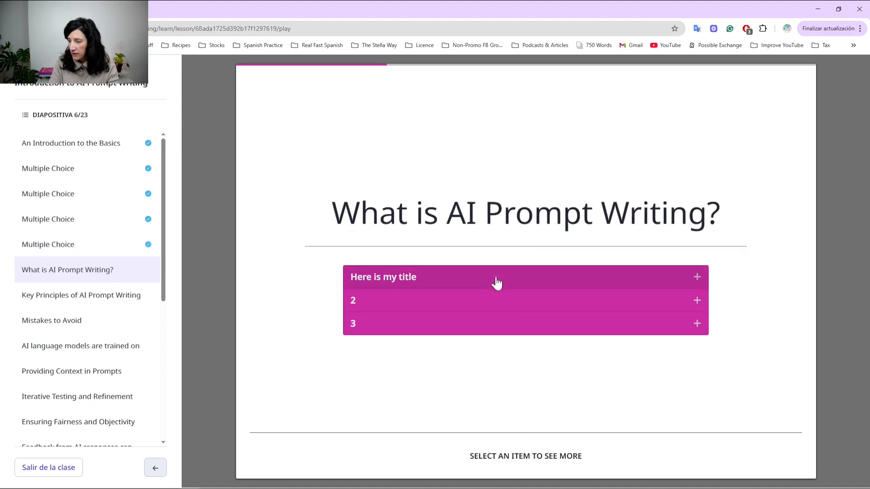
Step: Expand the three list items on slide 6, then continue through Key Principles of AI Prompt Writing
click(493, 283)
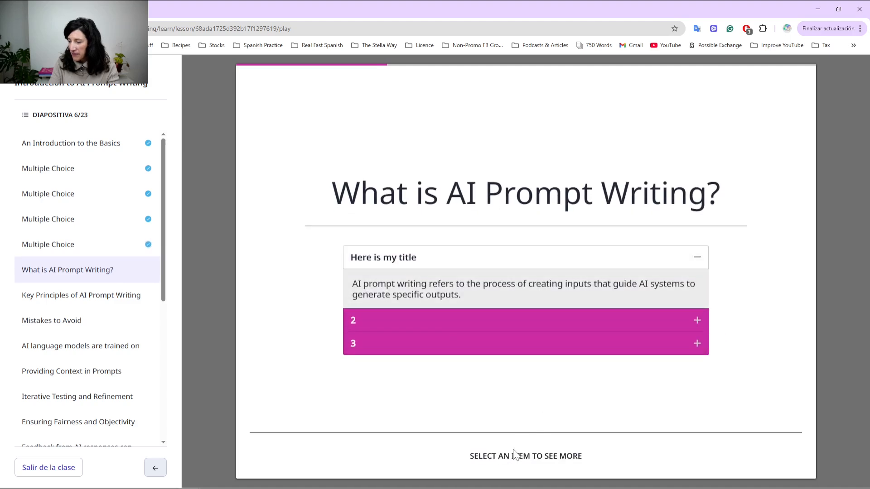
click(534, 320)
click(522, 342)
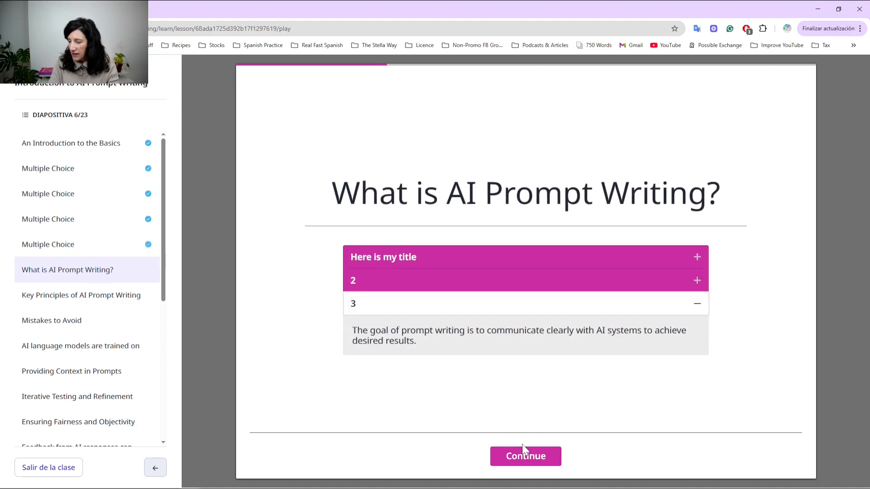
click(524, 454)
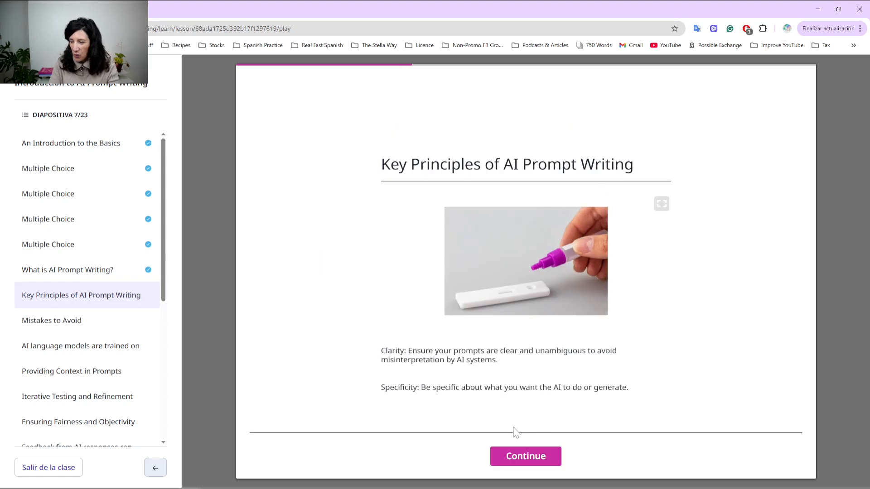
click(531, 457)
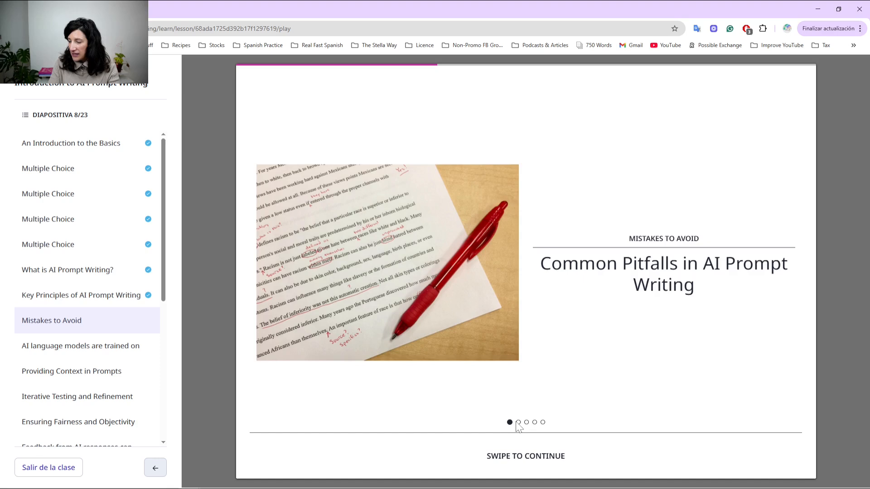
Step: Step through all the Mistakes to Avoid pitfall cards and continue to slide 9 of 23
click(518, 423)
click(526, 423)
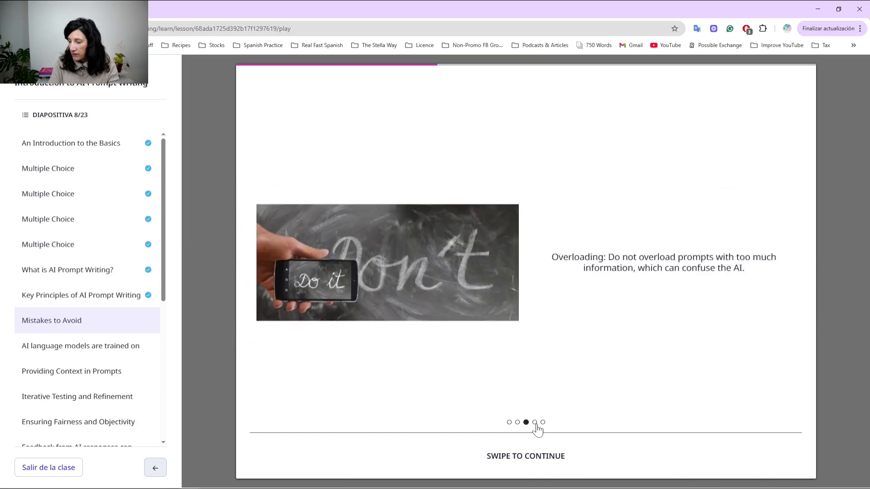
click(535, 423)
click(543, 422)
click(530, 456)
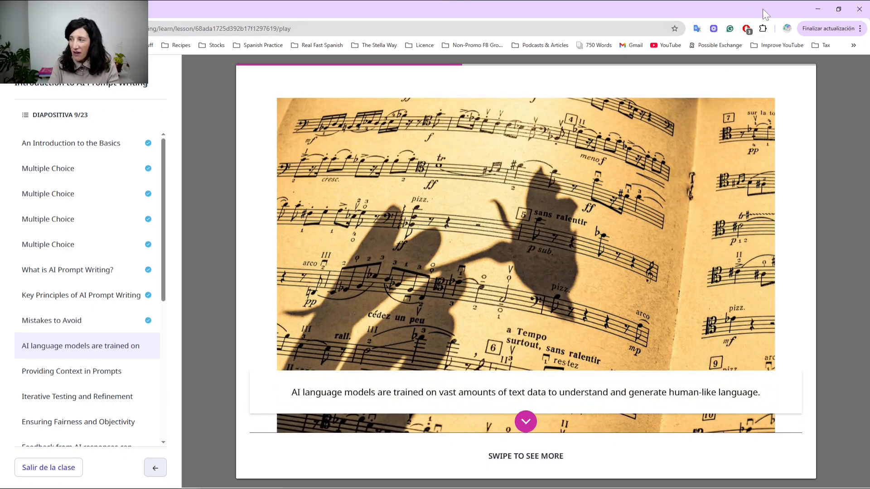
Step: Minimize the lesson and view the Performance Dashboard's Users tab, showing 7 August visits
click(819, 9)
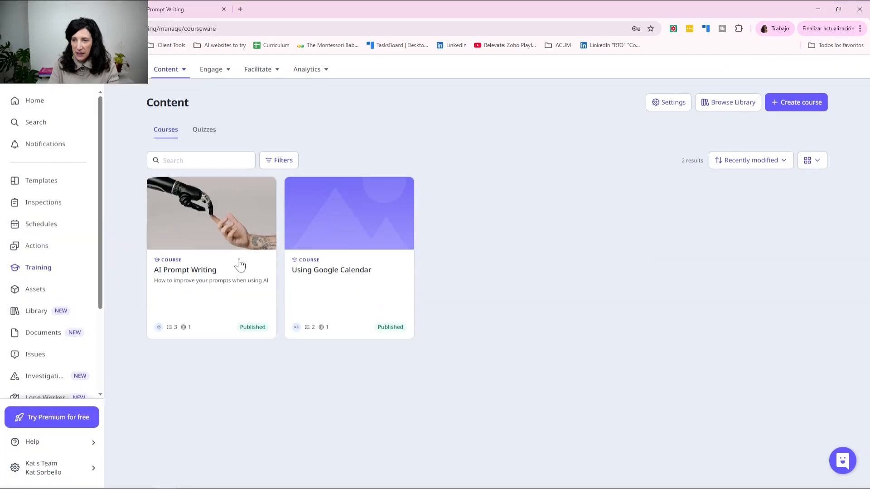
mouse_move(239, 265)
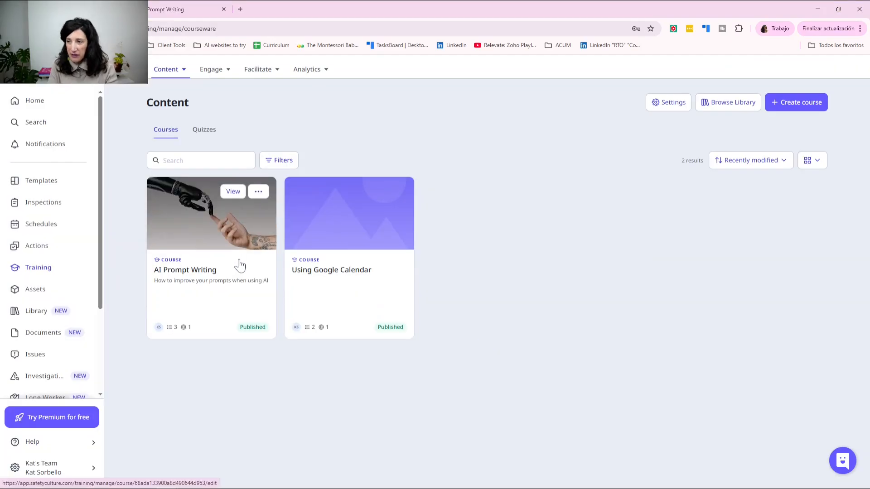
click(308, 71)
click(311, 96)
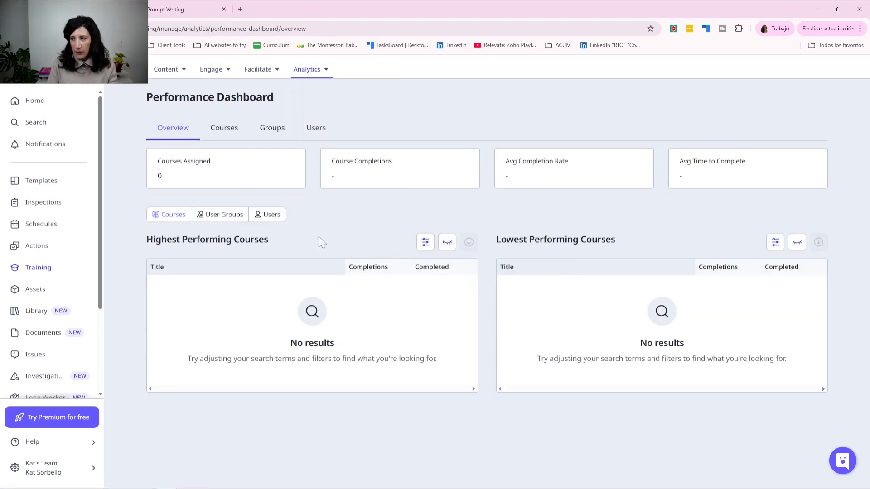
click(316, 128)
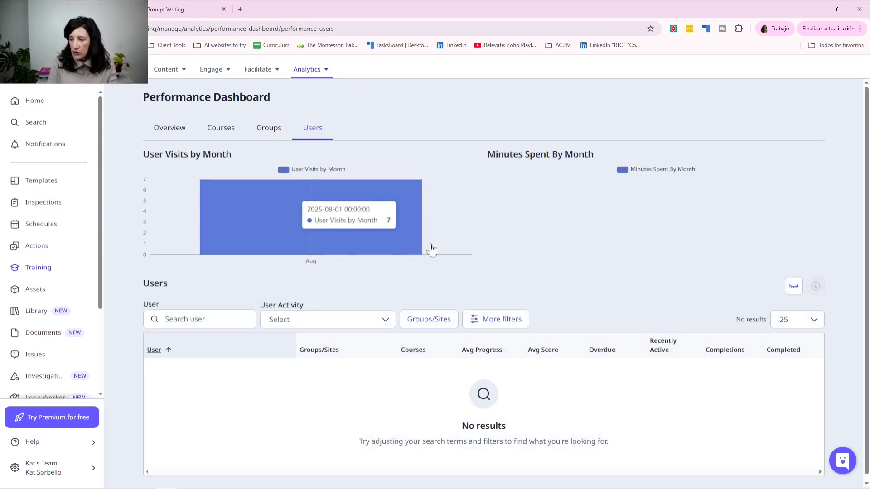